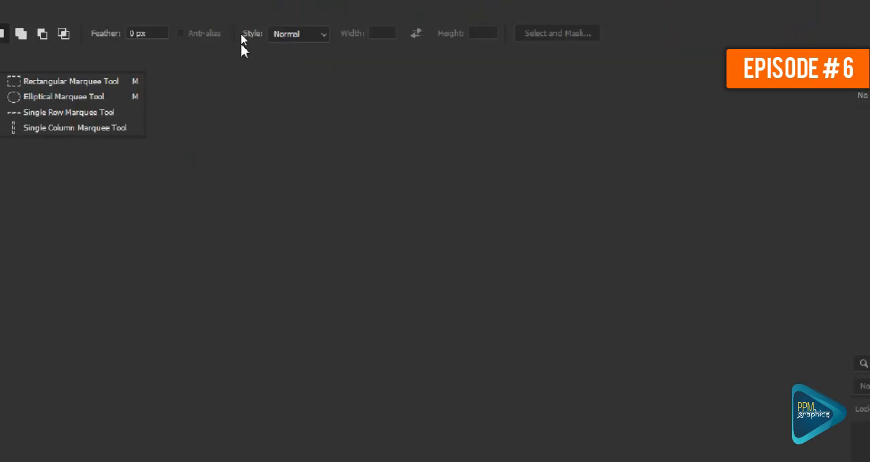
pyautogui.hotkey('ctrl', '4')
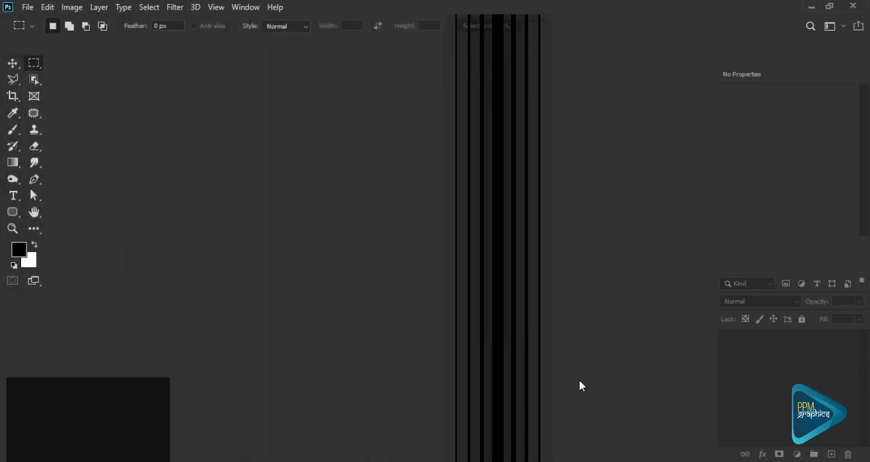
pyautogui.click(553, 302)
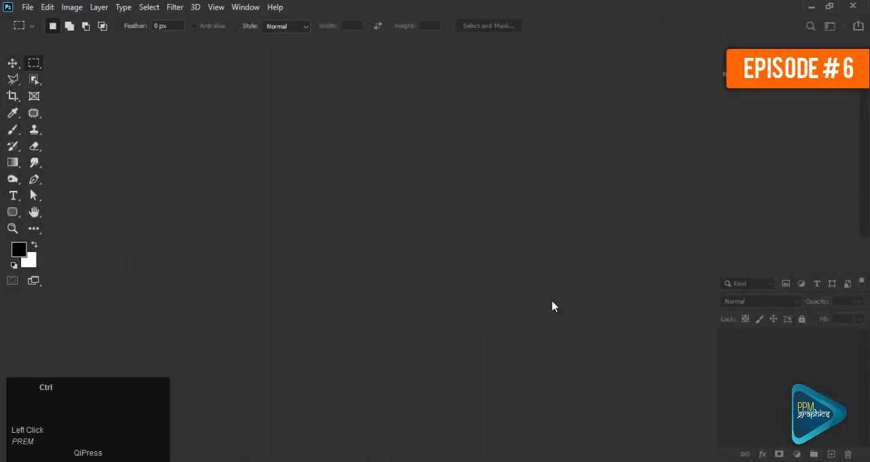
# - Create a new document from the recent custom 7 x 5 in preset at 72 ppi with a white background
pyautogui.hotkey('ctrl', 'n')
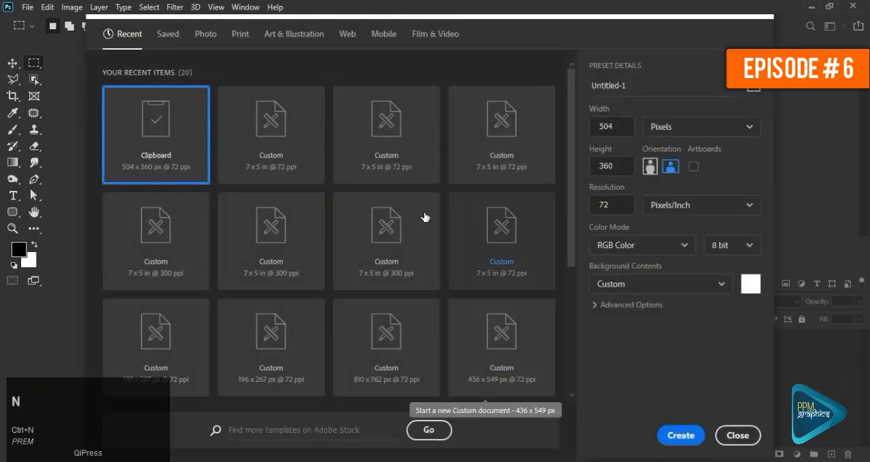
pyautogui.click(289, 143)
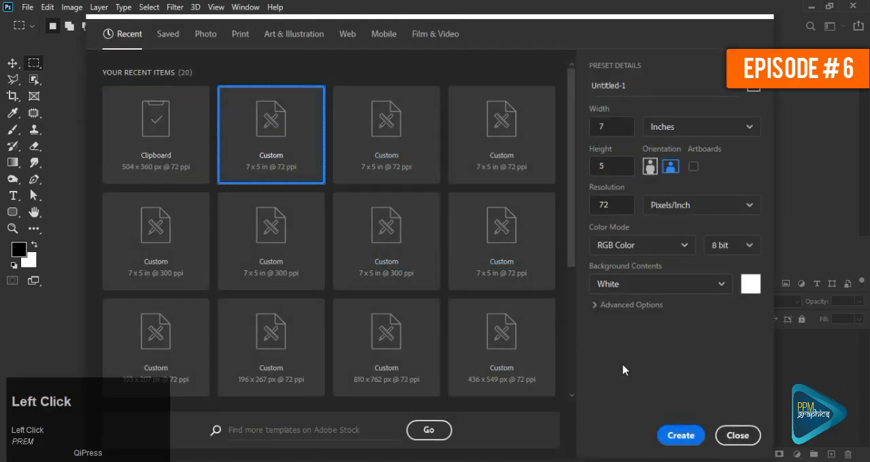
pyautogui.click(688, 429)
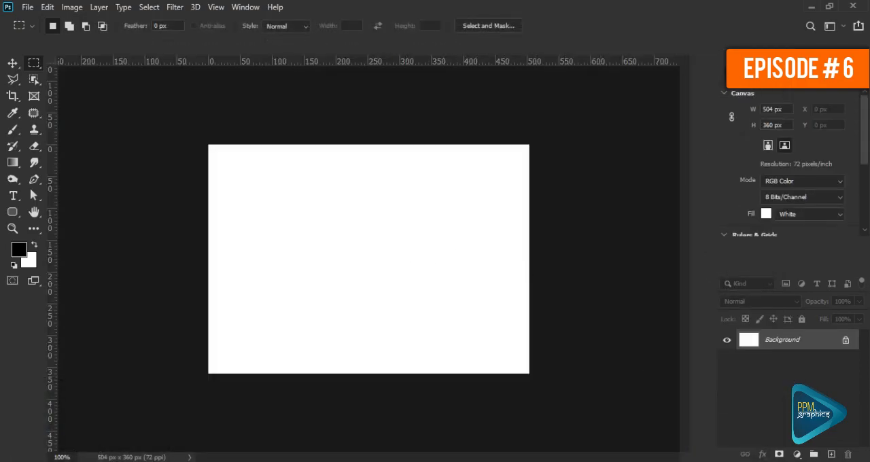
# - Add a new layer above the background and fill it with the black foreground color
pyautogui.click(832, 455)
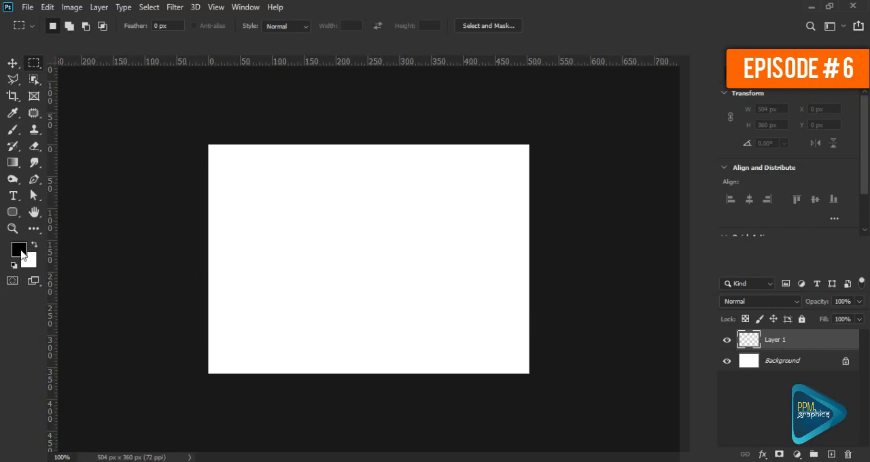
pyautogui.press('alt')
pyautogui.hotkey('alt', 'BackSpace')
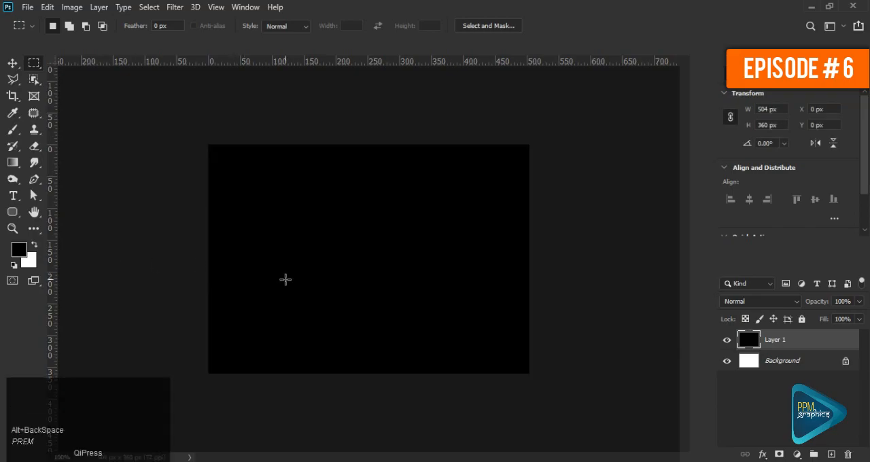
pyautogui.press('ctrl')
pyautogui.hotkey('ctrl', '0')
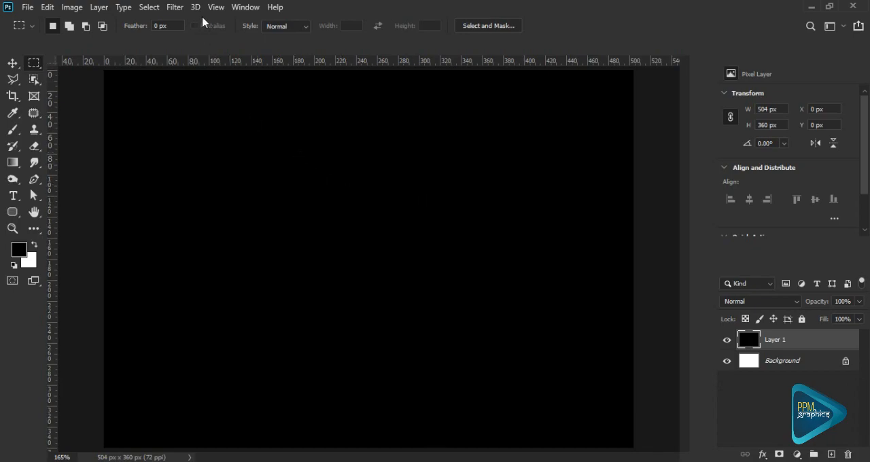
# - Turn on the Pixel Grid and check it on the black layer at high magnification
pyautogui.hotkey('alt', 'v')
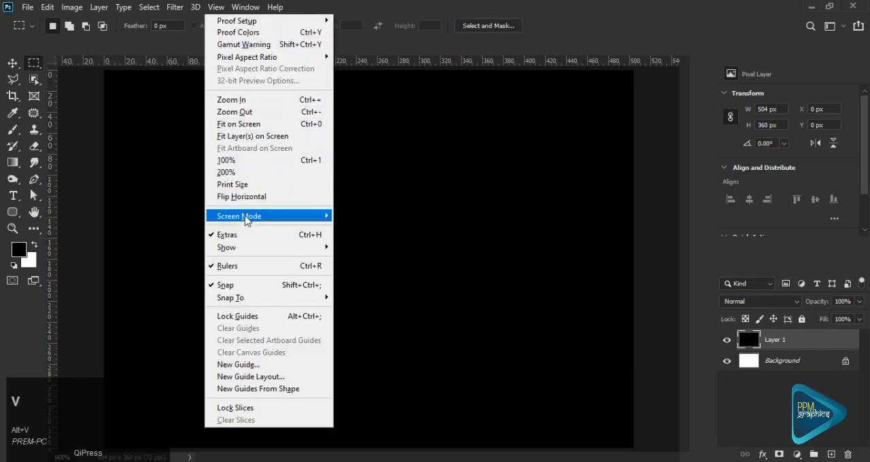
pyautogui.click(263, 247)
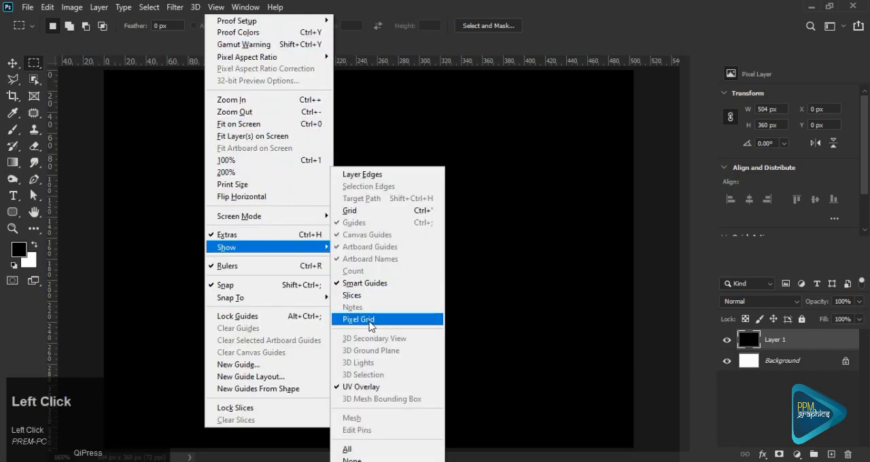
pyautogui.click(397, 326)
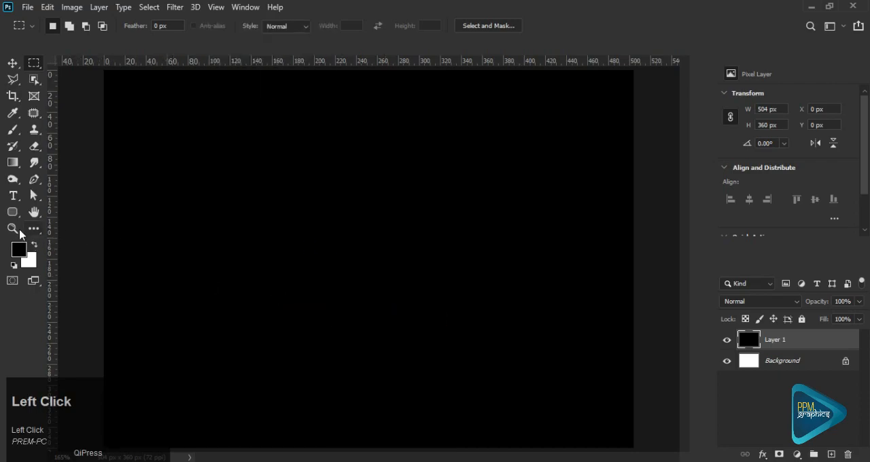
pyautogui.click(12, 228)
pyautogui.moveTo(364, 219); pyautogui.dragTo(479, 321)
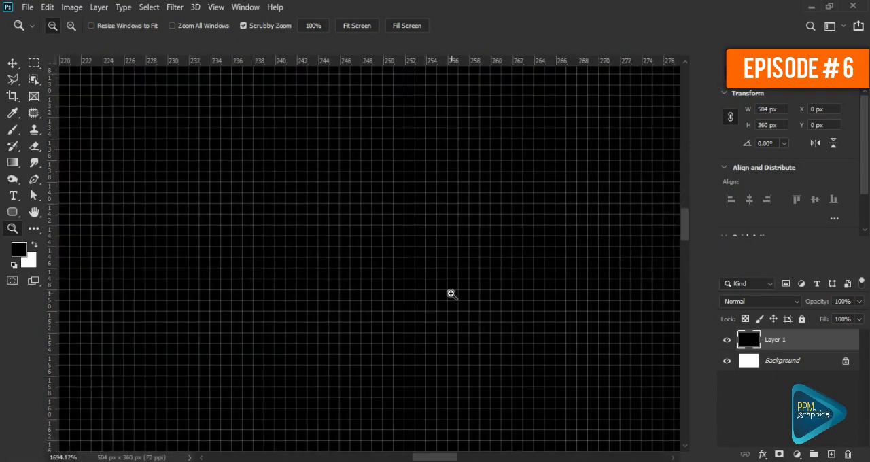
pyautogui.hotkey('ctrl', '0')
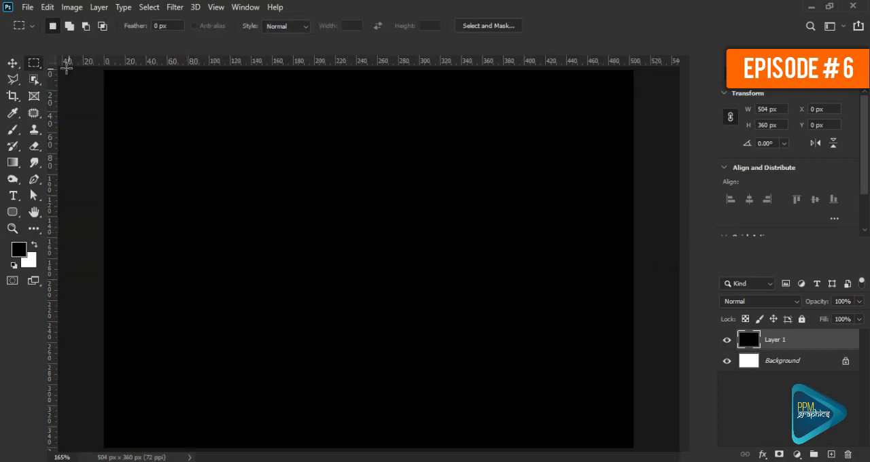
# - Select one row of pixels at about Y 26 px with the Single Row Marquee Tool and inspect it up close
pyautogui.click(36, 67)
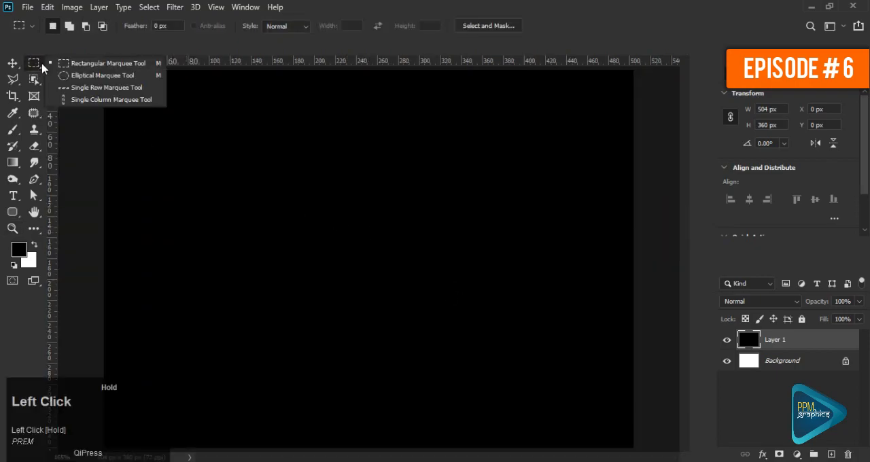
pyautogui.click(141, 93)
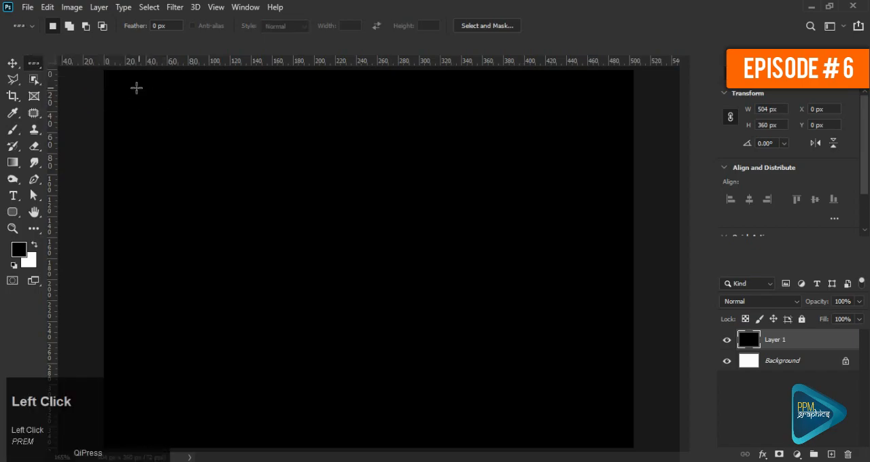
pyautogui.click(185, 98)
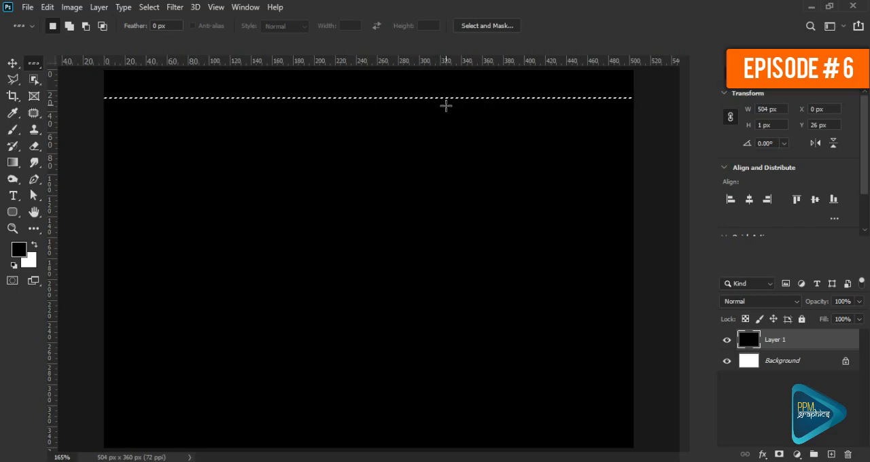
pyautogui.click(12, 229)
pyautogui.moveTo(288, 92); pyautogui.dragTo(396, 178)
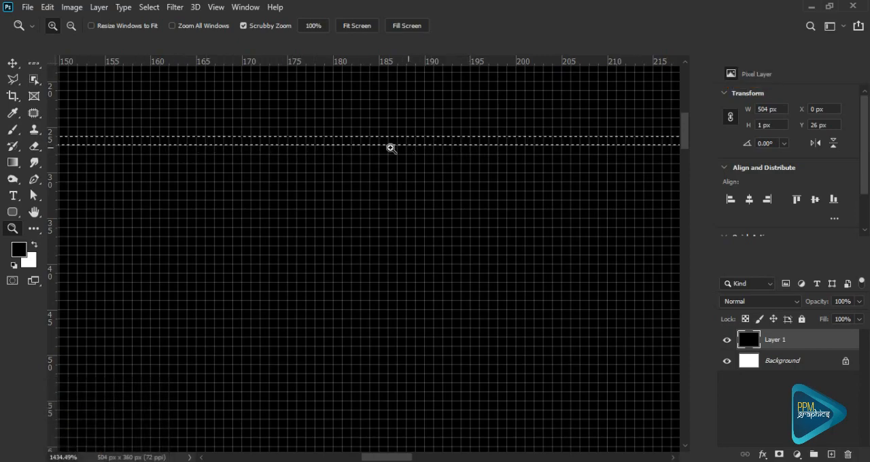
# - Replace the selection with a single row of pixels slightly lower, at Y 28 px
pyautogui.click(32, 65)
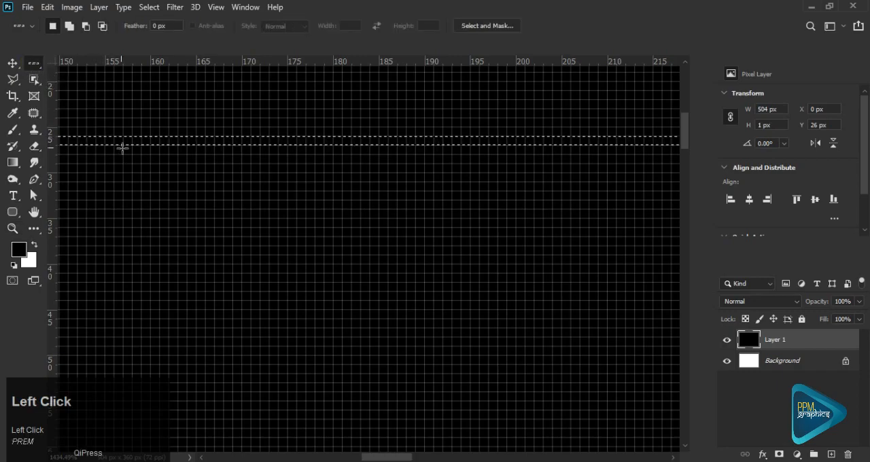
pyautogui.click(90, 157)
pyautogui.moveTo(90, 157)
pyautogui.mouseDown()
pyautogui.moveTo(80, 231)
pyautogui.moveTo(82, 180)
pyautogui.mouseUp()
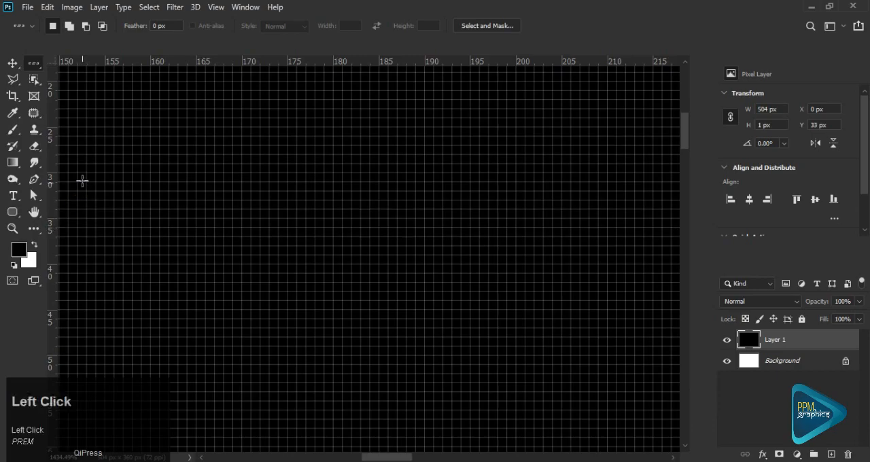
# - Switch to Add to Selection and add several spaced single-pixel rows below the selected one, down to about Y 46 px
pyautogui.click(70, 28)
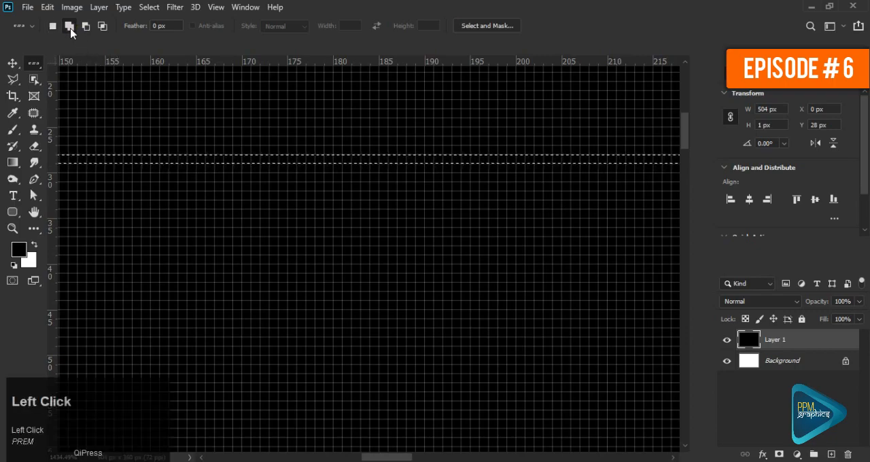
pyautogui.click(72, 191)
pyautogui.click(72, 209)
pyautogui.click(72, 227)
pyautogui.click(72, 237)
pyautogui.click(72, 245)
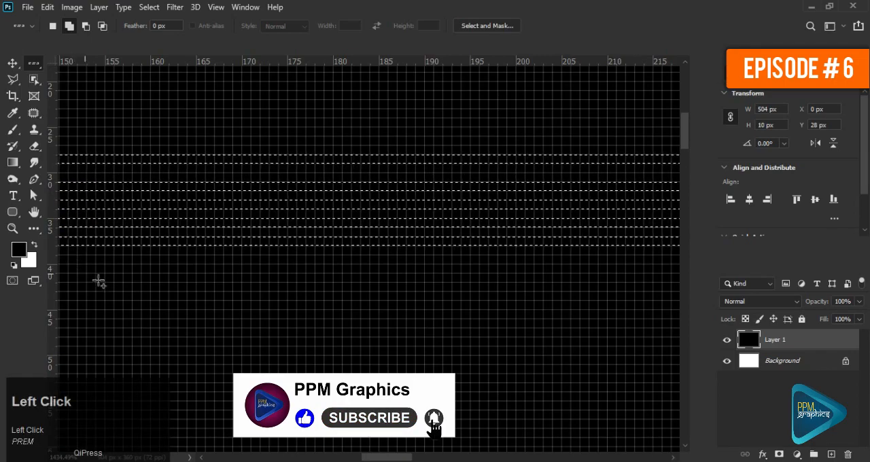
pyautogui.click(74, 260)
pyautogui.click(74, 277)
pyautogui.click(74, 296)
pyautogui.click(74, 323)
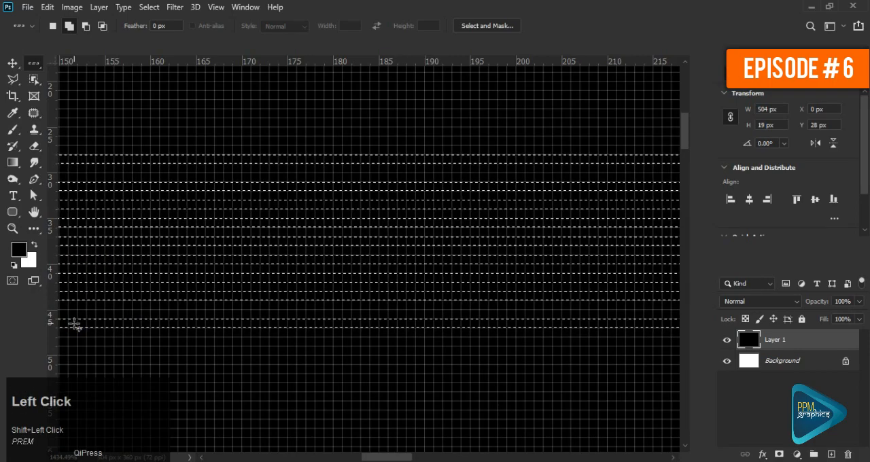
# - Subtract the lower pixel rows from the selection one by one and clear the remaining selection
pyautogui.keyDown('alt'); pyautogui.click(75, 323); pyautogui.keyUp('alt')
pyautogui.keyDown('alt'); pyautogui.click(79, 296); pyautogui.keyUp('alt')
pyautogui.keyDown('alt'); pyautogui.click(79, 284); pyautogui.keyUp('alt')
pyautogui.keyDown('alt'); pyautogui.click(83, 273); pyautogui.keyUp('alt')
pyautogui.keyDown('alt'); pyautogui.click(85, 260); pyautogui.keyUp('alt')
pyautogui.keyDown('alt'); pyautogui.click(87, 243); pyautogui.keyUp('alt')
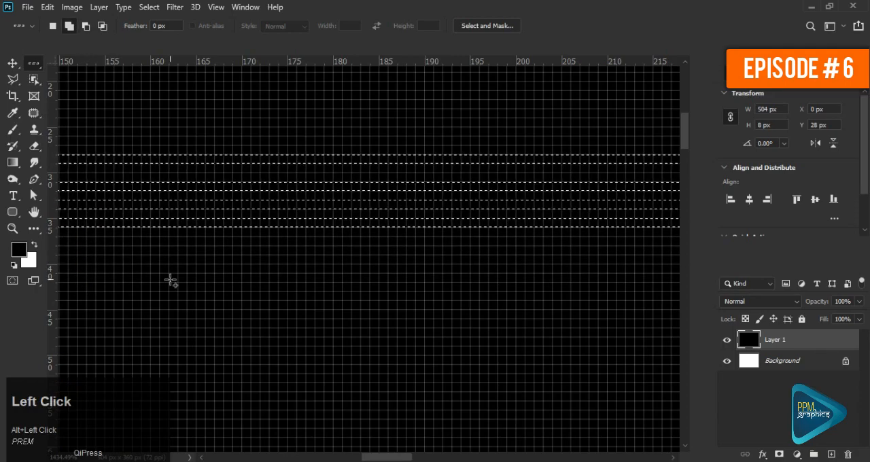
pyautogui.press('ctrl')
pyautogui.hotkey('ctrl', 'd')
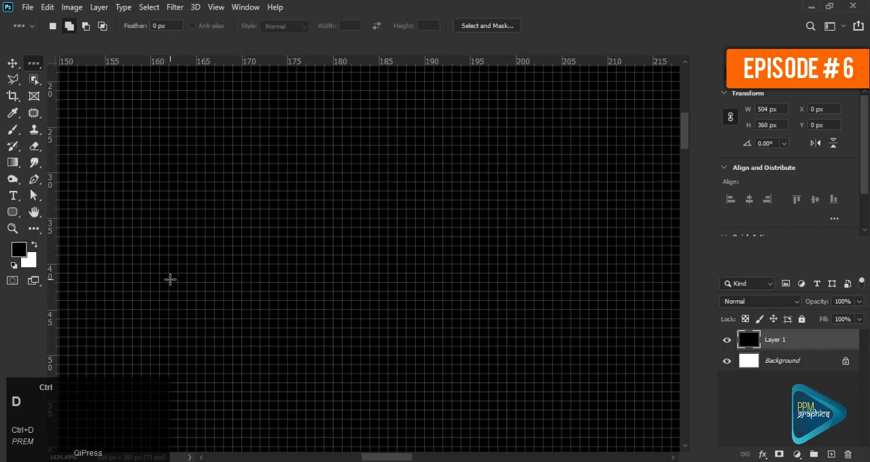
# - Select twelve single-pixel rows spaced down the black layer, from Y 21 px to about Y 260 px
pyautogui.hotkey('ctrl', '0')
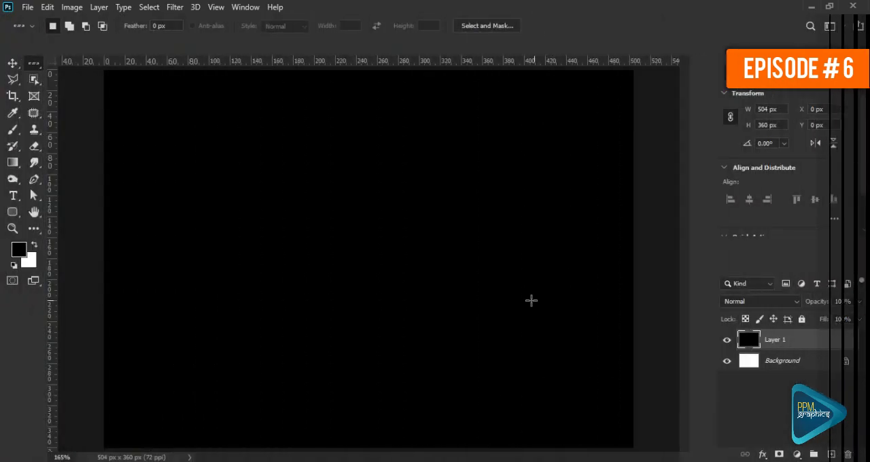
pyautogui.click(113, 92)
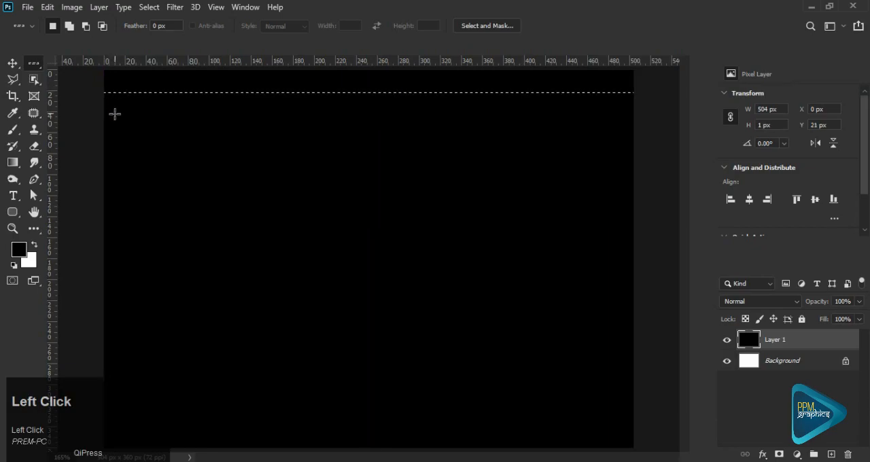
pyautogui.keyDown('shift'); pyautogui.click(113, 104); pyautogui.keyUp('shift')
pyautogui.keyDown('shift'); pyautogui.click(115, 123); pyautogui.keyUp('shift')
pyautogui.keyDown('shift'); pyautogui.click(116, 140); pyautogui.keyUp('shift')
pyautogui.keyDown('shift'); pyautogui.click(118, 166); pyautogui.keyUp('shift')
pyautogui.keyDown('shift'); pyautogui.click(120, 189); pyautogui.keyUp('shift')
pyautogui.keyDown('shift'); pyautogui.click(124, 215); pyautogui.keyUp('shift')
pyautogui.keyDown('shift'); pyautogui.click(126, 237); pyautogui.keyUp('shift')
pyautogui.keyDown('shift'); pyautogui.click(127, 259); pyautogui.keyUp('shift')
pyautogui.keyDown('shift'); pyautogui.click(126, 280); pyautogui.keyUp('shift')
pyautogui.keyDown('shift'); pyautogui.click(129, 311); pyautogui.keyUp('shift')
pyautogui.keyDown('shift'); pyautogui.click(133, 343); pyautogui.keyUp('shift')
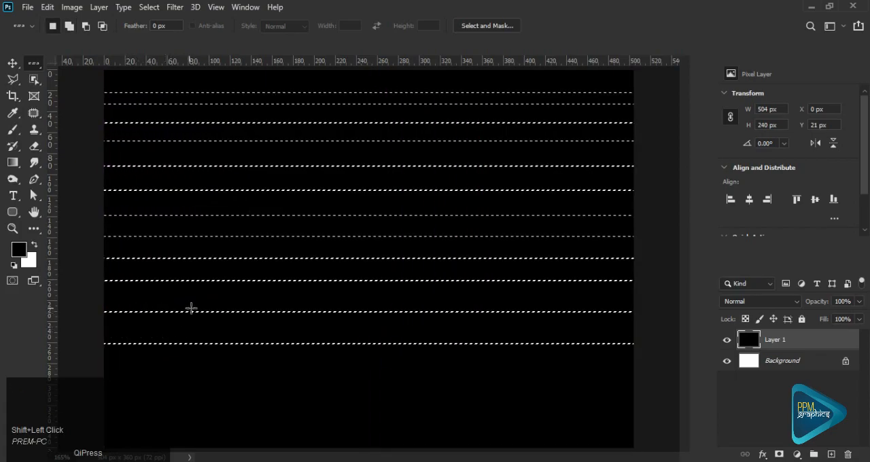
# - Delete the pixels of the selected rows from Layer 1 and deselect, and undo both the deselection and the deletion
pyautogui.press('Delete')
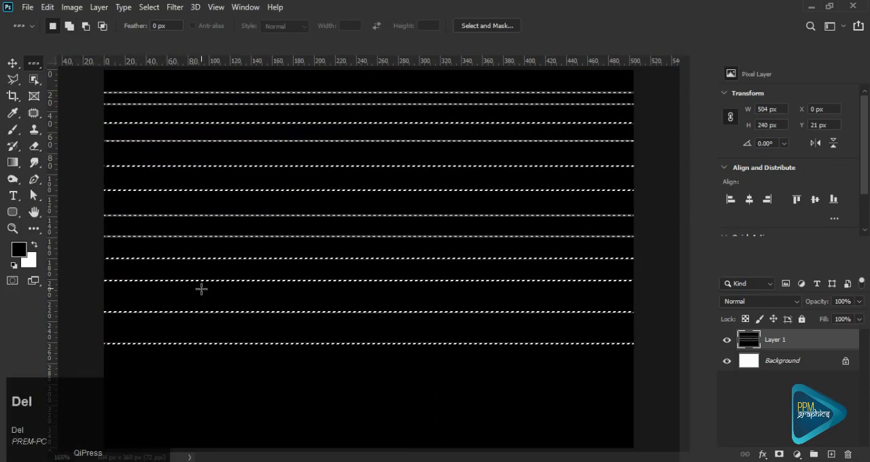
pyautogui.hotkey('ctrl', 'd')
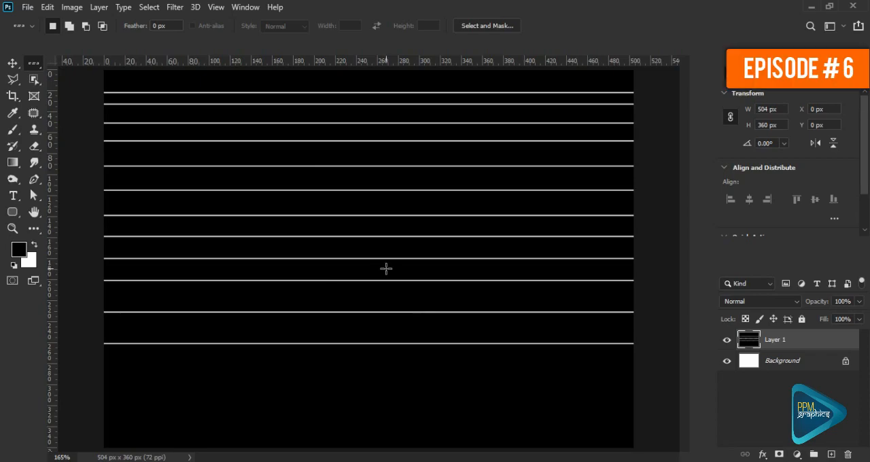
pyautogui.press('ctrl')
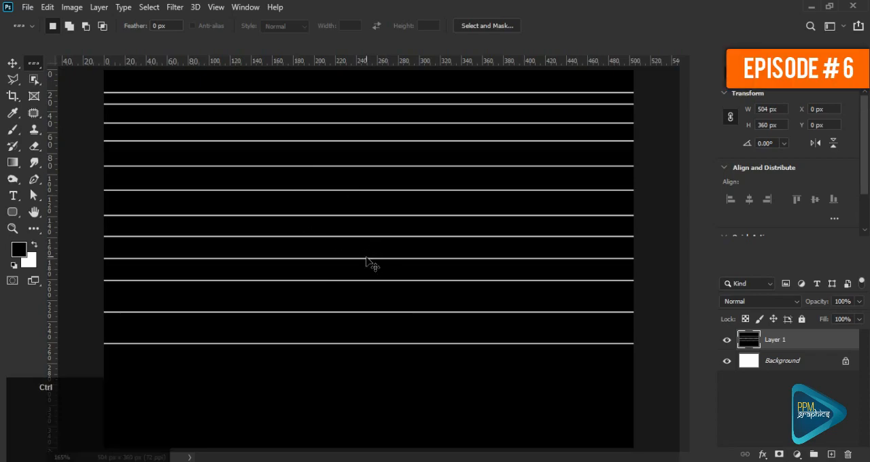
pyautogui.hotkey('ctrl', 'z')
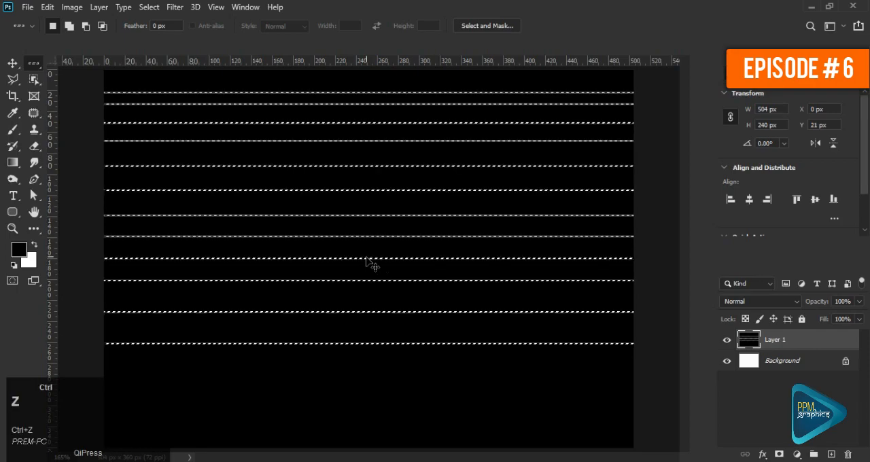
# - Fill the twelve selected rows on Layer 1 with a green color in Normal mode at 100% opacity, and deselect
pyautogui.rightClick(341, 181)
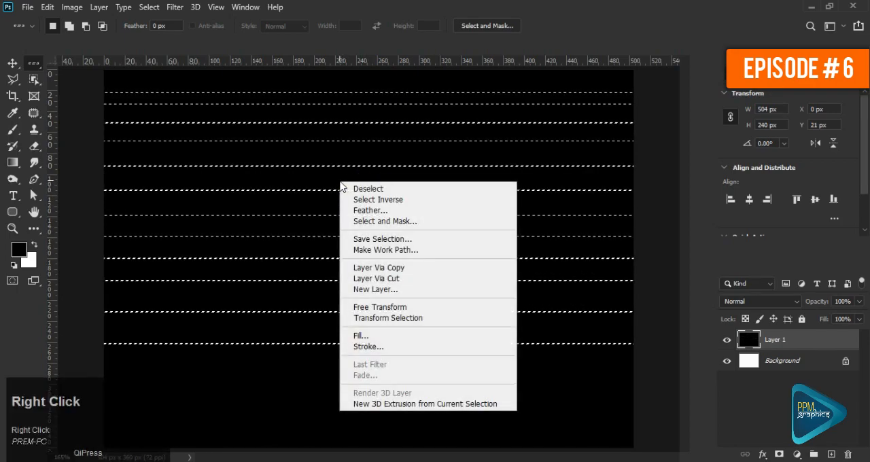
pyautogui.click(386, 336)
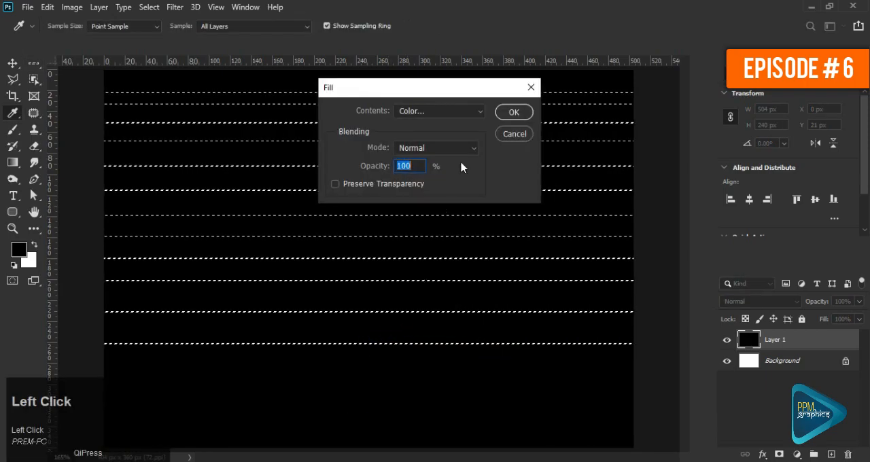
pyautogui.click(443, 112)
pyautogui.click(410, 145)
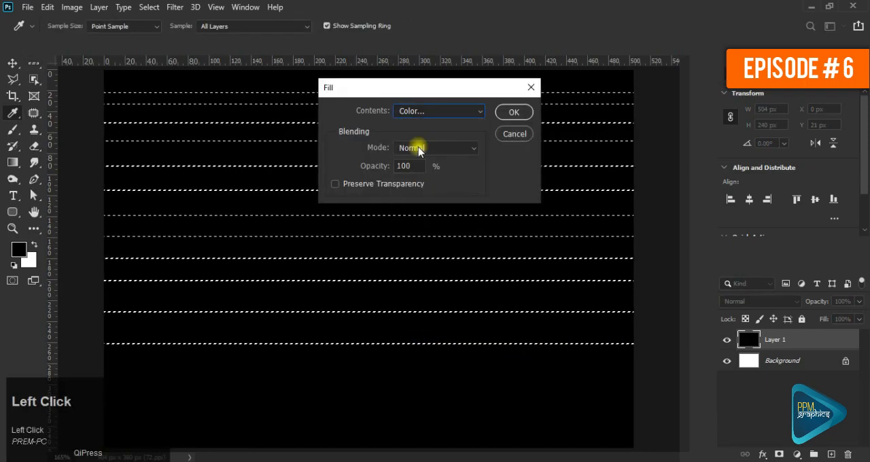
pyautogui.moveTo(480, 181); pyautogui.dragTo(481, 201)
pyautogui.click(439, 108)
pyautogui.click(590, 103)
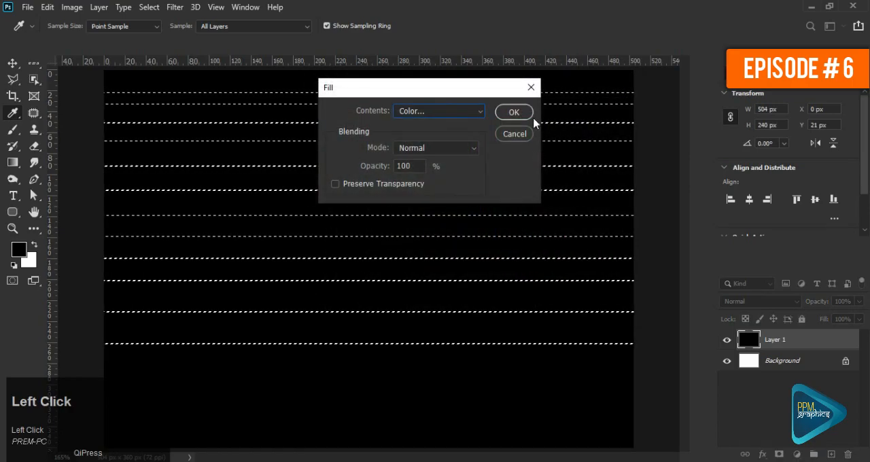
pyautogui.click(517, 111)
pyautogui.press('m')
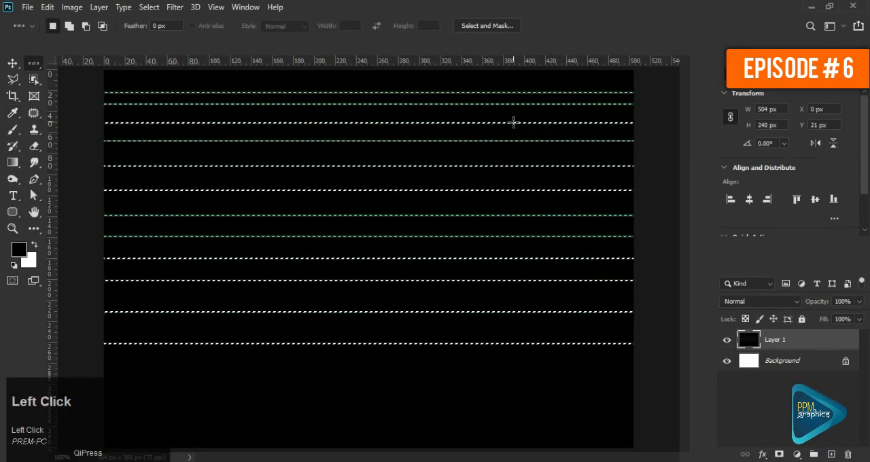
pyautogui.hotkey('ctrl', 'd')
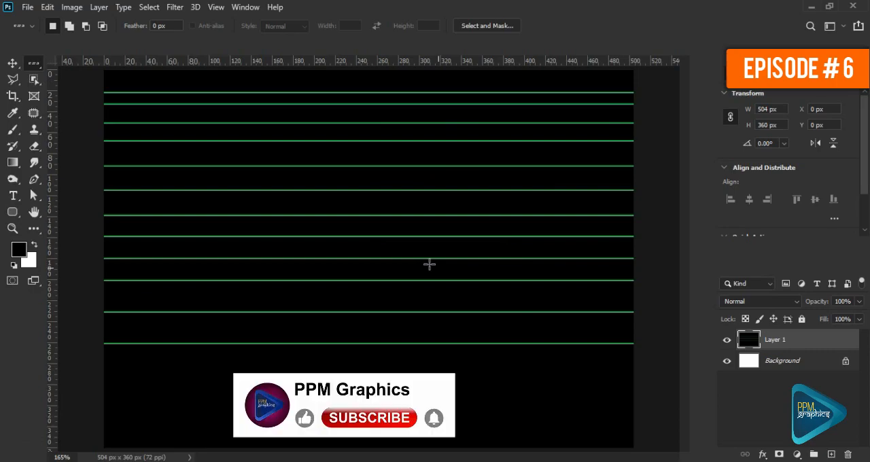
# - Select fourteen single-pixel rows between and below the green lines, from Y 10 px to about Y 330 px
pyautogui.click(124, 80)
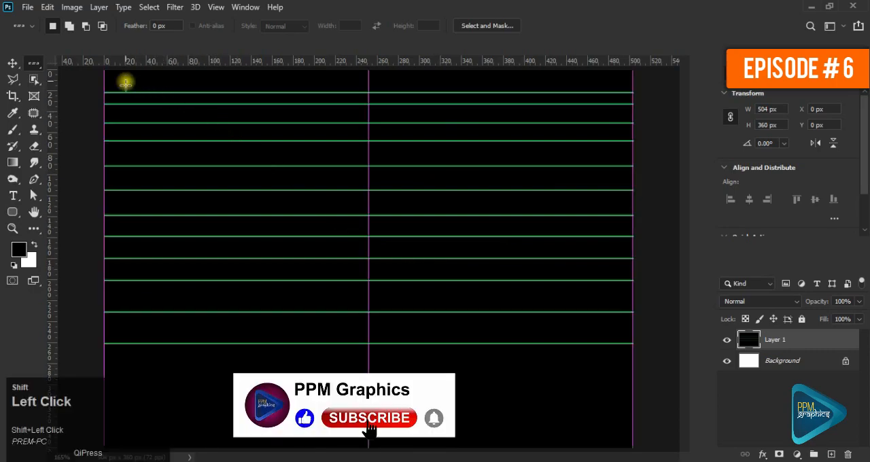
pyautogui.keyDown('shift'); pyautogui.click(116, 101); pyautogui.keyUp('shift')
pyautogui.keyDown('shift'); pyautogui.click(117, 113); pyautogui.keyUp('shift')
pyautogui.keyDown('shift'); pyautogui.click(115, 153); pyautogui.keyUp('shift')
pyautogui.keyDown('shift'); pyautogui.click(118, 178); pyautogui.keyUp('shift')
pyautogui.keyDown('shift'); pyautogui.click(118, 203); pyautogui.keyUp('shift')
pyautogui.keyDown('shift'); pyautogui.click(118, 229); pyautogui.keyUp('shift')
pyautogui.keyDown('shift'); pyautogui.click(117, 251); pyautogui.keyUp('shift')
pyautogui.keyDown('shift'); pyautogui.click(116, 268); pyautogui.keyUp('shift')
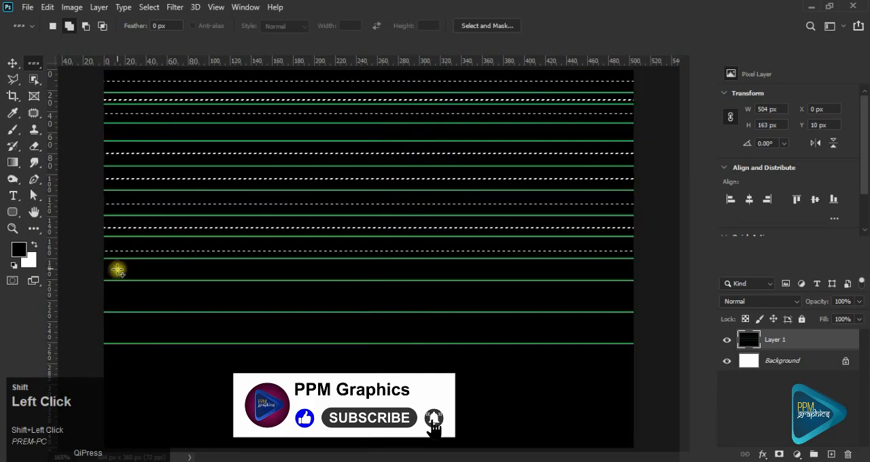
pyautogui.keyDown('shift'); pyautogui.click(118, 296); pyautogui.keyUp('shift')
pyautogui.keyDown('shift'); pyautogui.click(119, 330); pyautogui.keyUp('shift')
pyautogui.keyDown('shift'); pyautogui.click(119, 383); pyautogui.keyUp('shift')
pyautogui.keyDown('shift'); pyautogui.click(120, 402); pyautogui.keyUp('shift')
pyautogui.keyDown('shift'); pyautogui.click(120, 417); pyautogui.keyUp('shift')
pyautogui.hotkey('ctrl', ';')
# - Rotate the row selection about -30.8° with Transform Selection and apply the transformation
pyautogui.rightClick(301, 305)
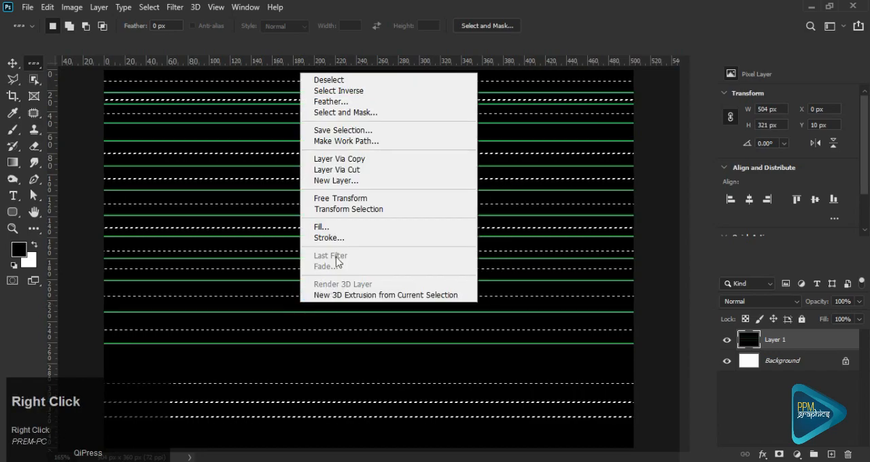
pyautogui.click(379, 210)
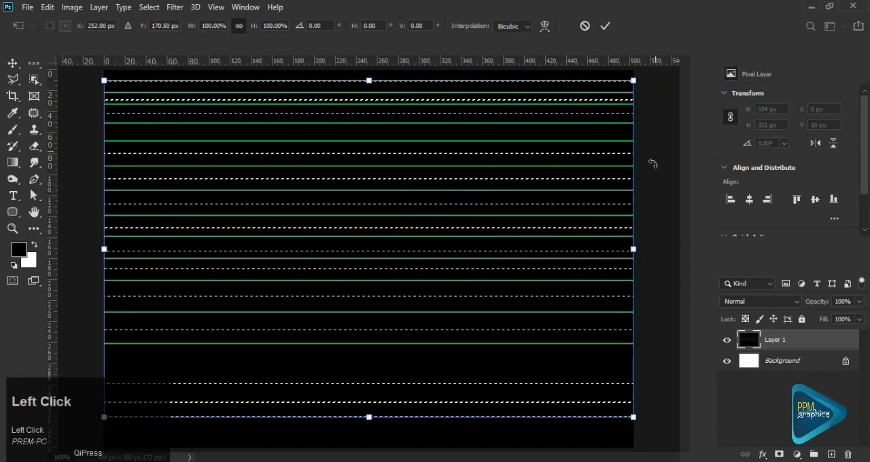
pyautogui.moveTo(646, 288); pyautogui.dragTo(616, 148)
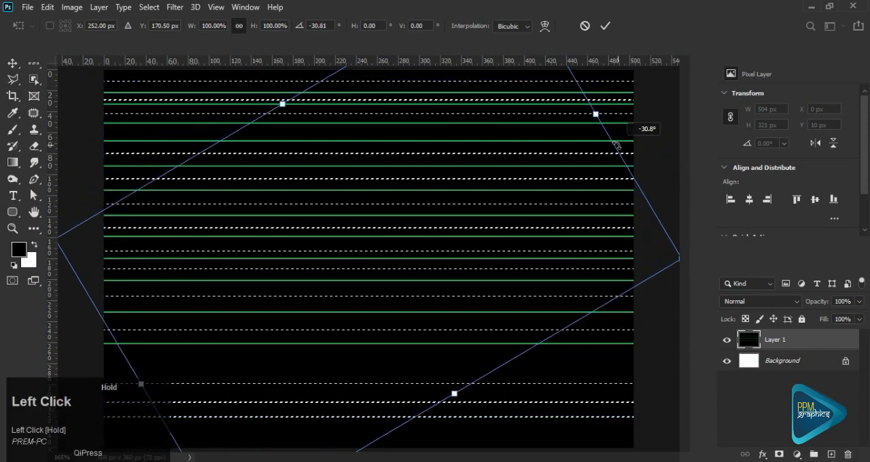
pyautogui.click(605, 26)
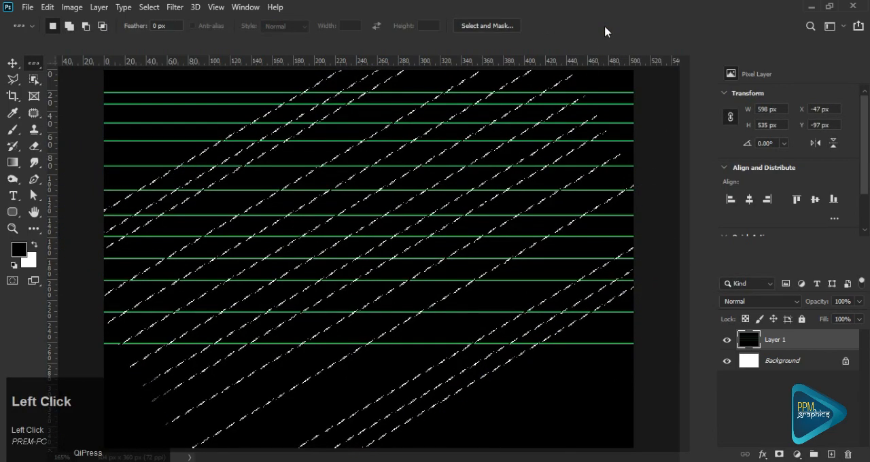
# - Fill the slanted row selection with the Color contents option in Normal mode at 100% opacity, and deselect
pyautogui.rightClick(511, 314)
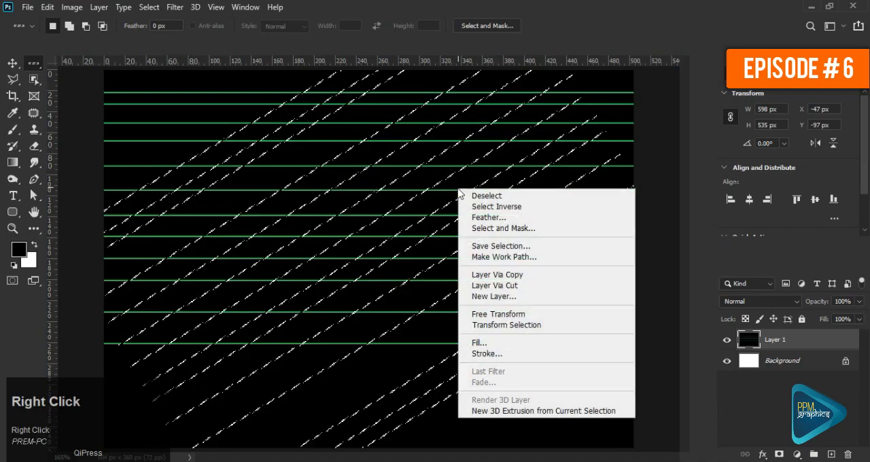
pyautogui.click(488, 348)
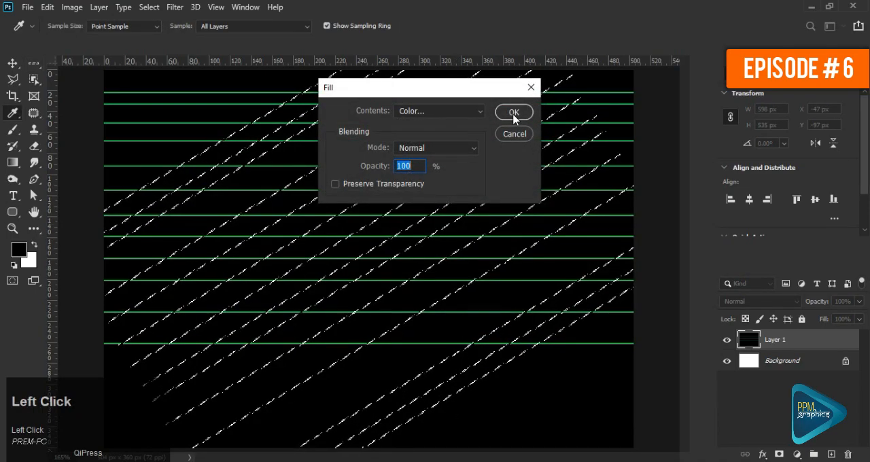
pyautogui.click(514, 114)
pyautogui.hotkey('ctrl', 'd')
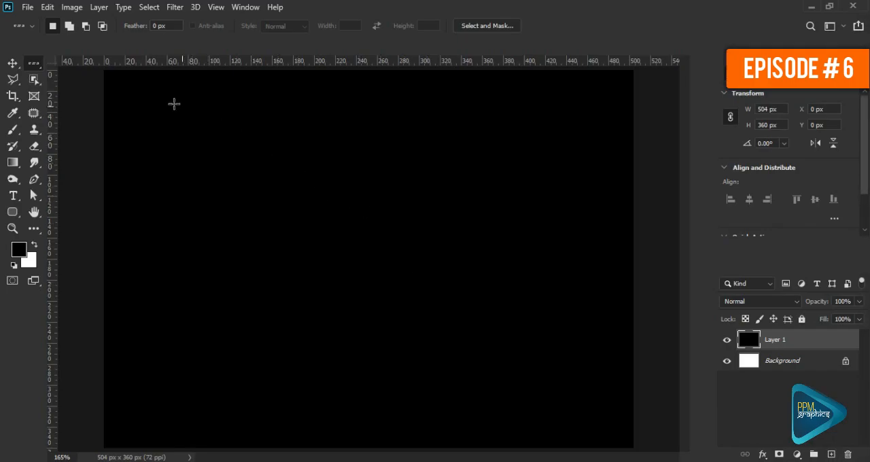
# - Select a single pixel row at Y 23 px on the black Layer 1
pyautogui.click(141, 94)
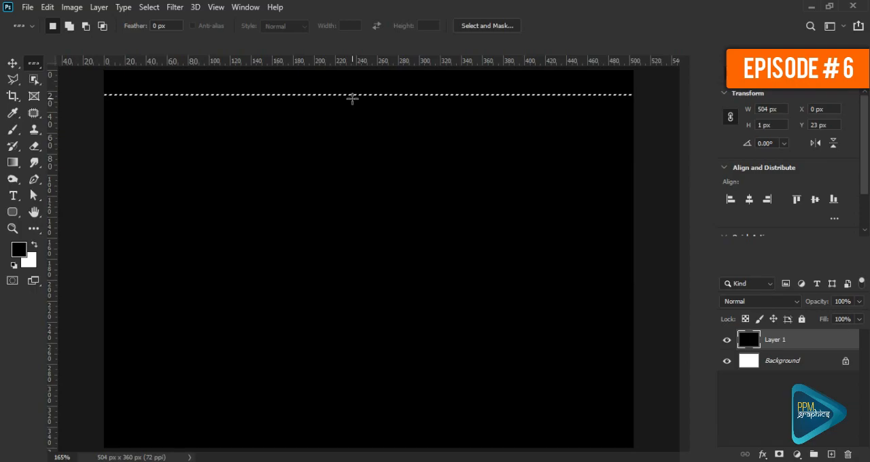
pyautogui.press('z')
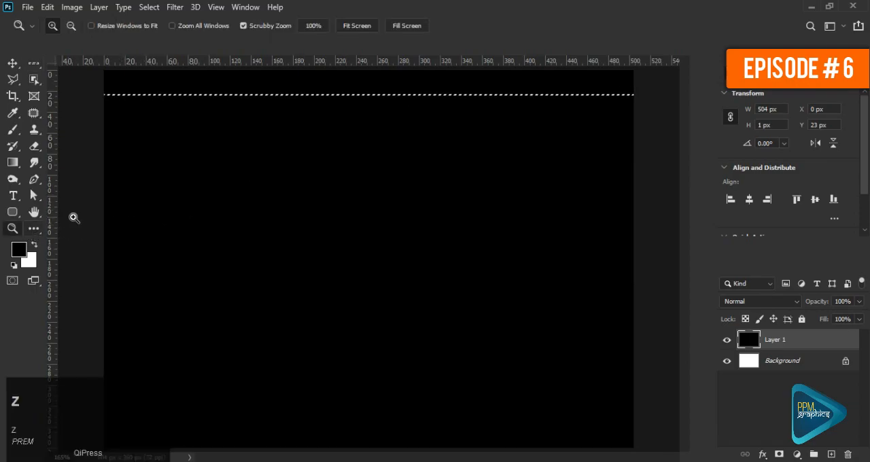
pyautogui.moveTo(313, 89); pyautogui.dragTo(444, 167)
pyautogui.click(34, 62)
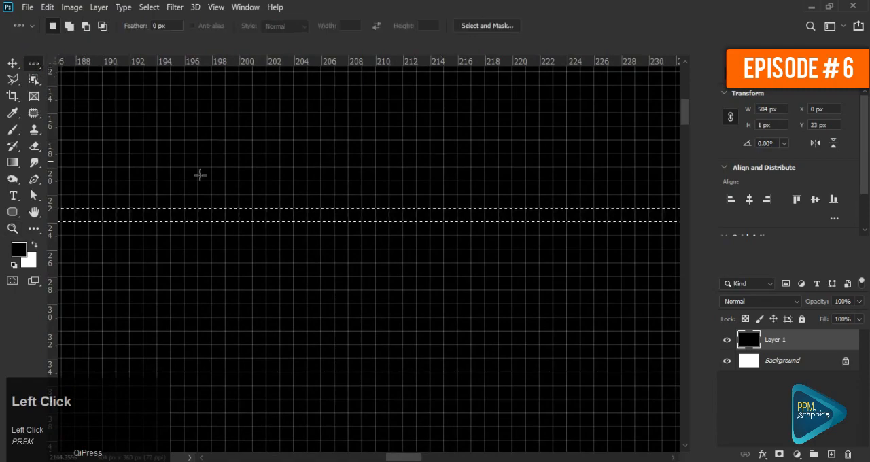
# - Stroke the selected row with a 1 px red outline (f90d0d) located inside the selection
pyautogui.rightClick(296, 214)
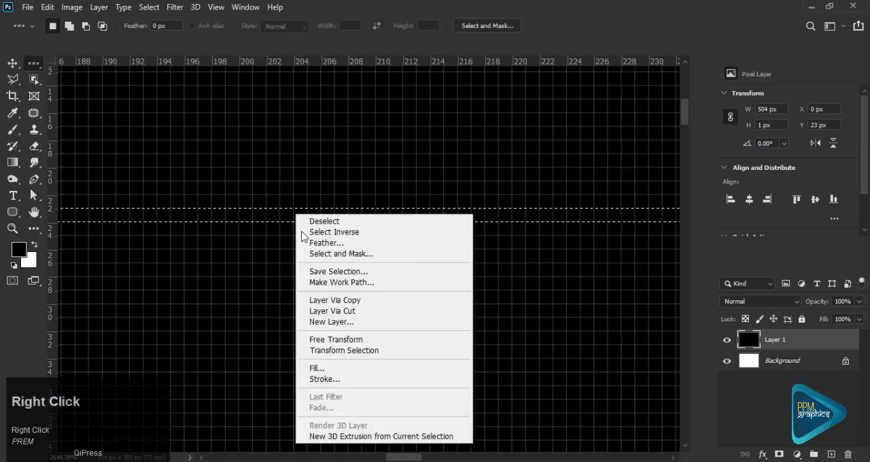
pyautogui.click(328, 379)
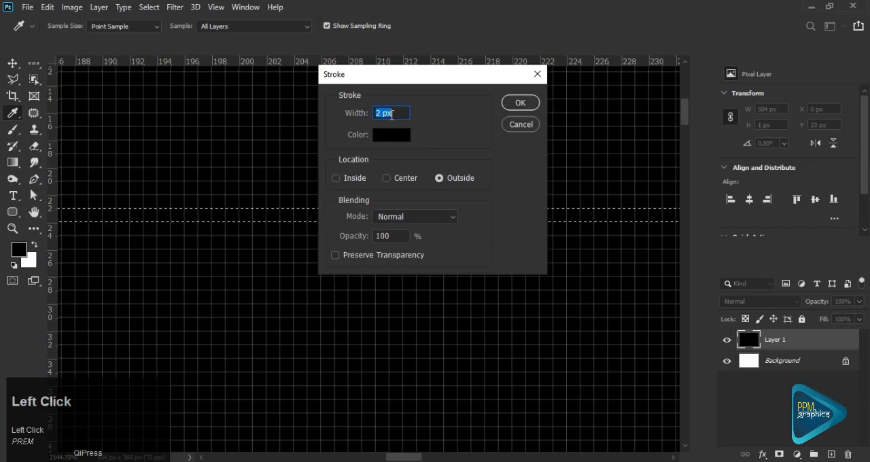
pyautogui.write('1')
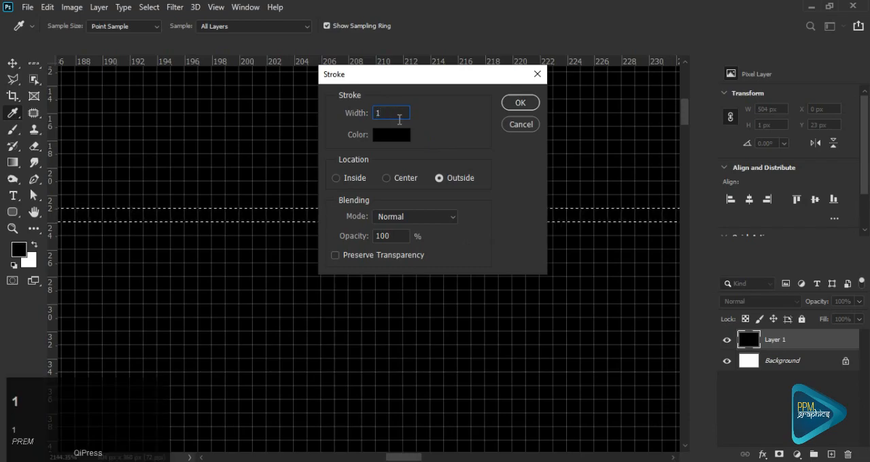
pyautogui.click(392, 135)
pyautogui.click(462, 112)
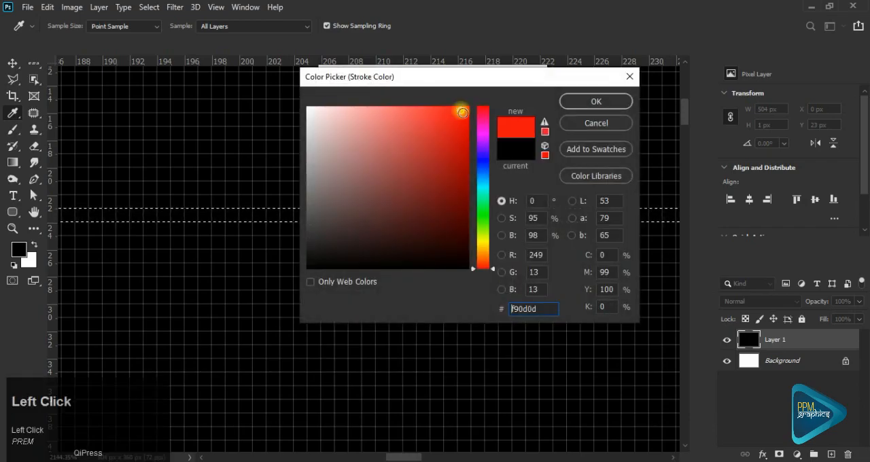
pyautogui.click(595, 102)
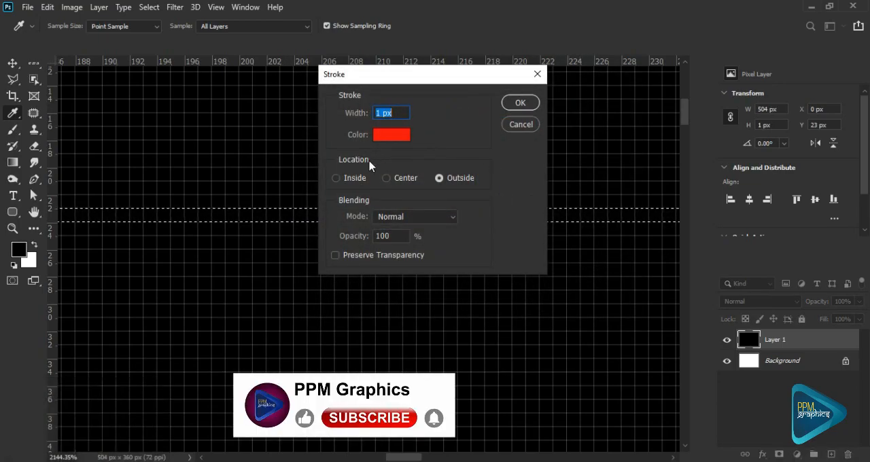
pyautogui.click(336, 181)
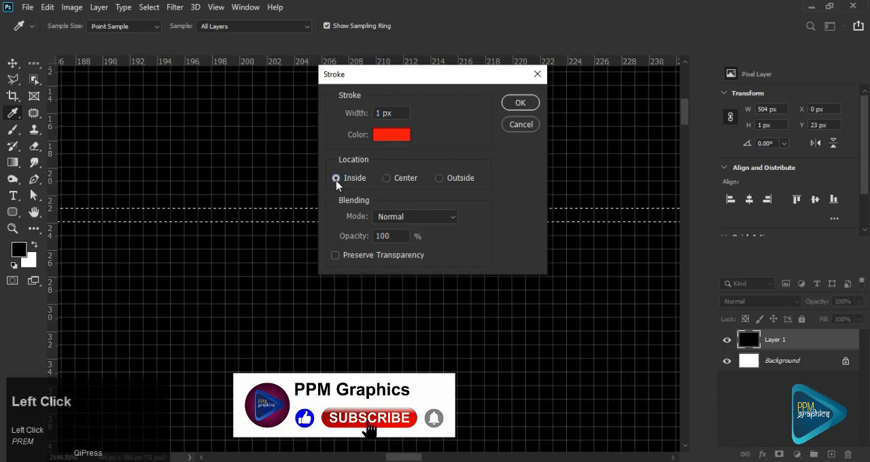
pyautogui.click(521, 102)
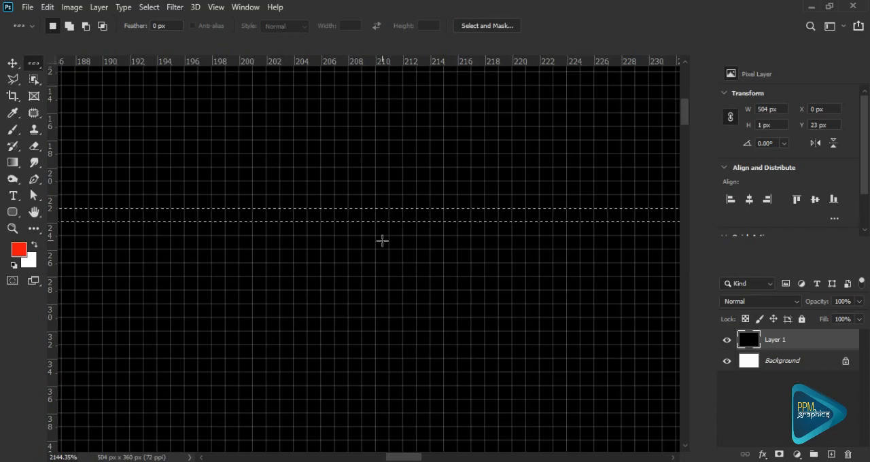
# - Stroke the selected row with a 2 px red outline located outside the selection
pyautogui.rightClick(381, 219)
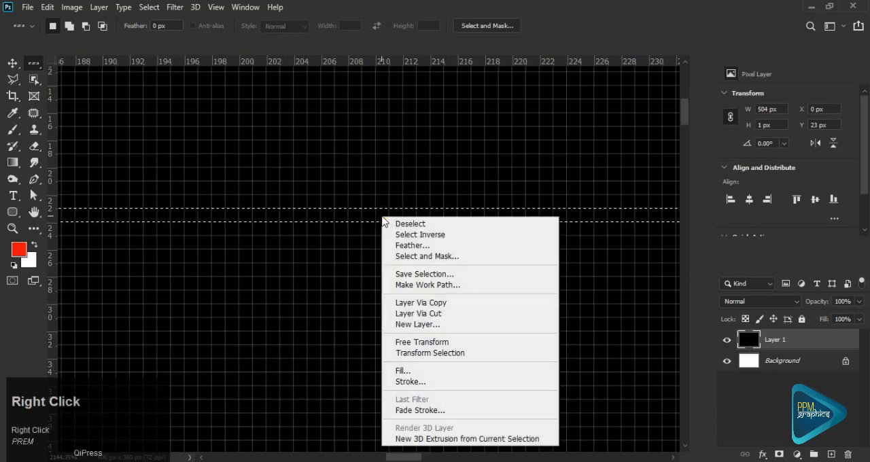
pyautogui.click(420, 380)
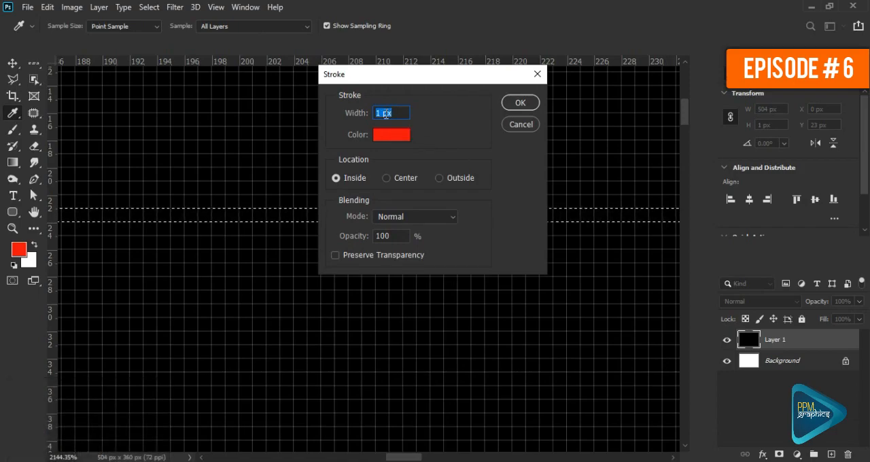
pyautogui.write('2')
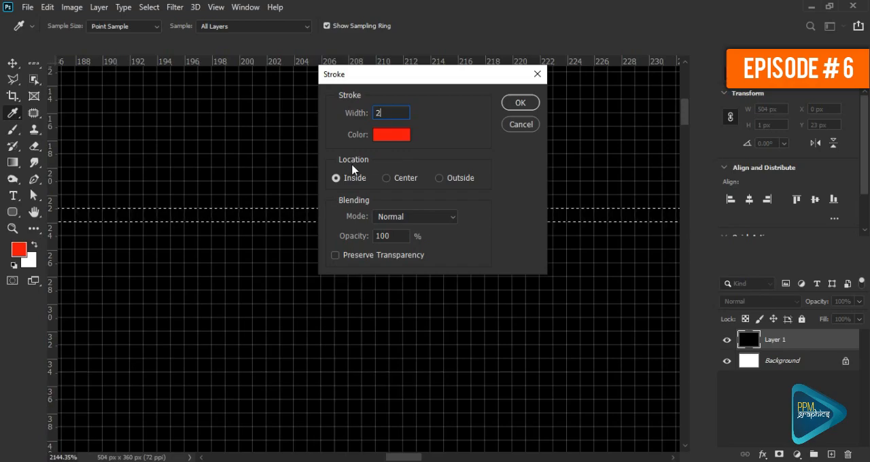
pyautogui.click(440, 179)
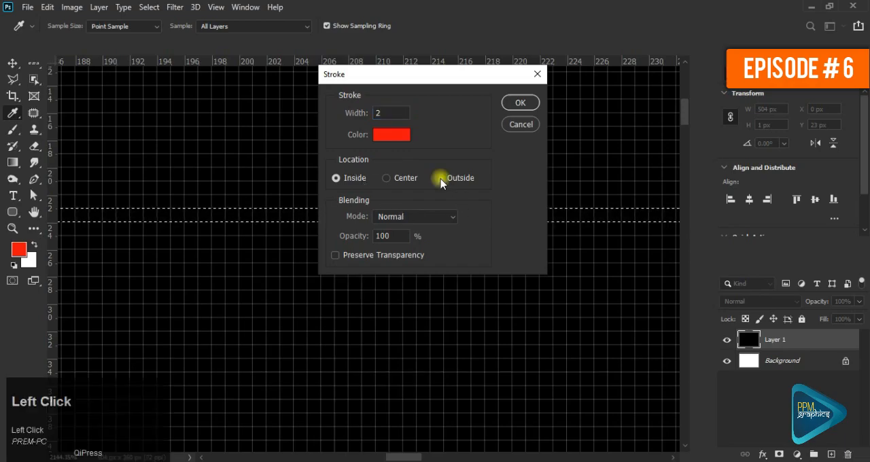
pyautogui.click(521, 103)
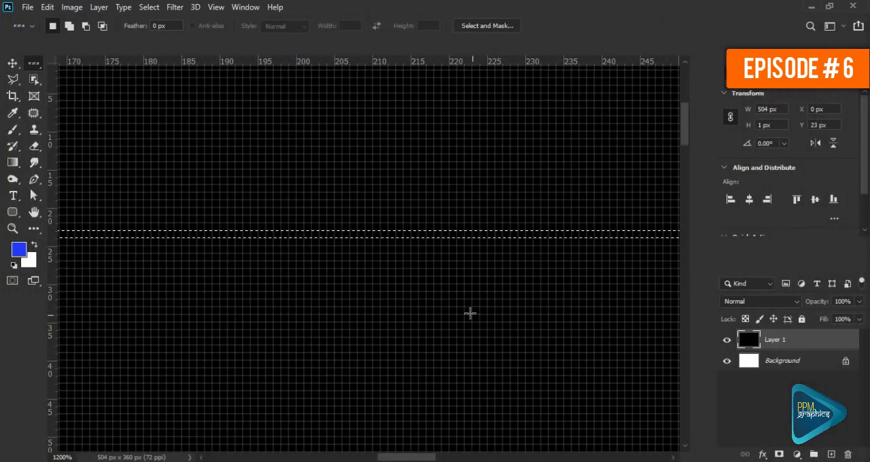
# - Feather the selected row with a radius of 1 pixel and dismiss the warning
pyautogui.rightClick(408, 238)
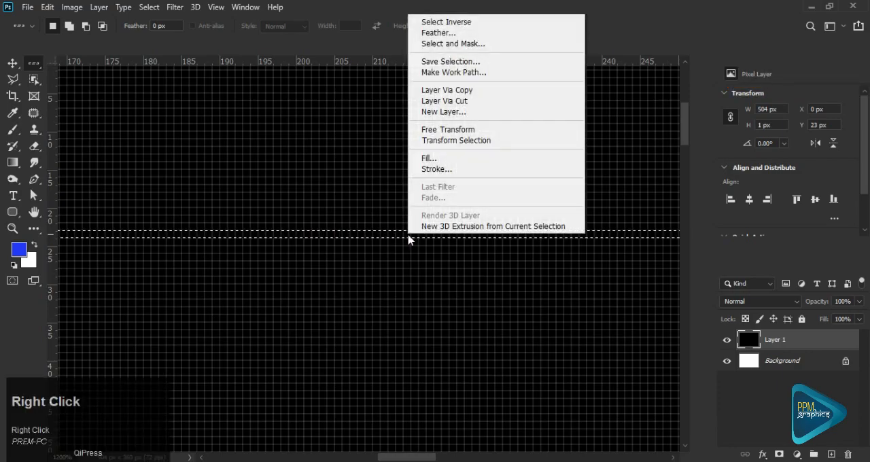
pyautogui.click(448, 33)
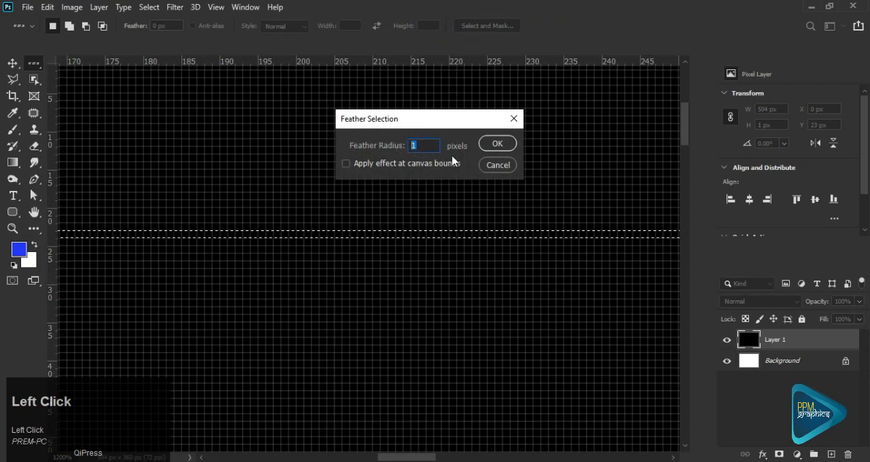
pyautogui.write('1')
pyautogui.click(505, 145)
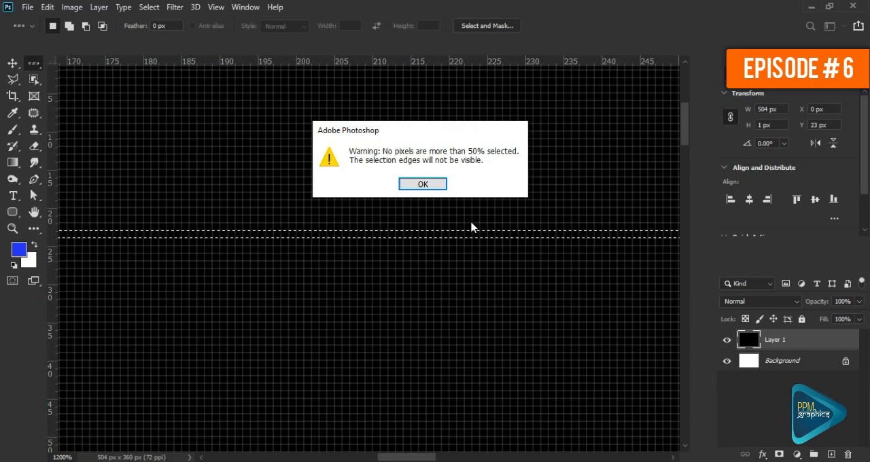
pyautogui.click(426, 186)
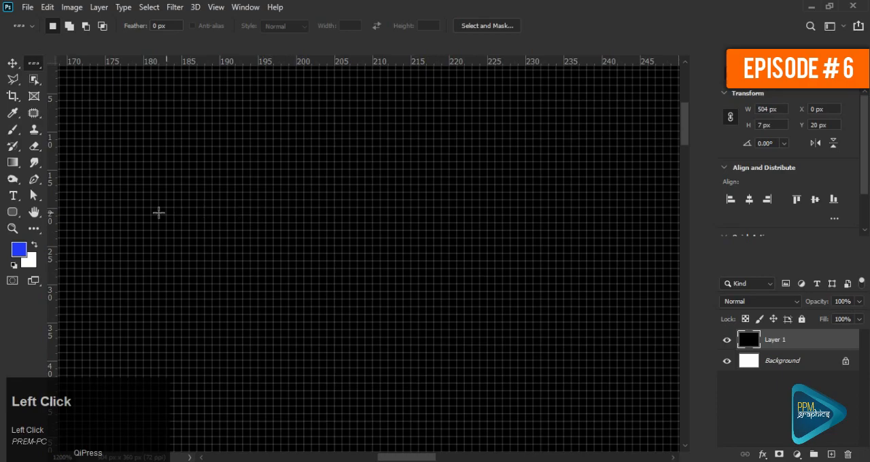
# - Select a new single pixel row at Y 20 px on Layer 1
pyautogui.click(119, 212)
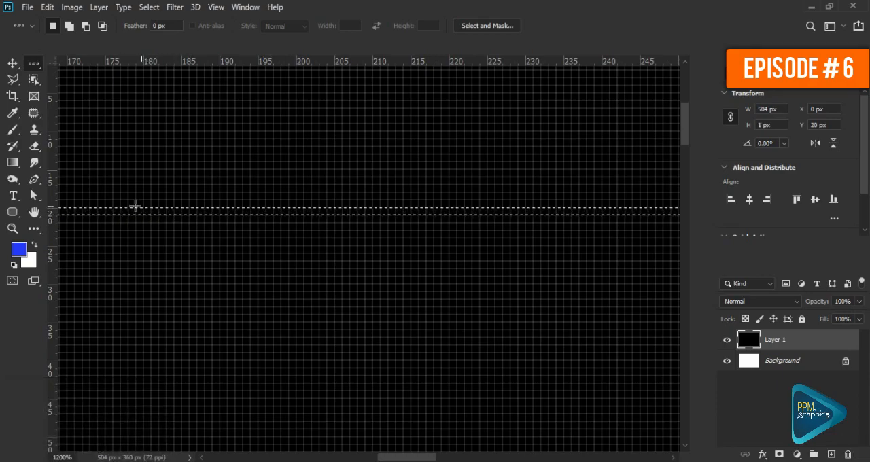
# - Add the two pixel rows directly above the selected row to make the selection 3 px high
pyautogui.keyDown('shift'); pyautogui.click(100, 202); pyautogui.keyUp('shift')
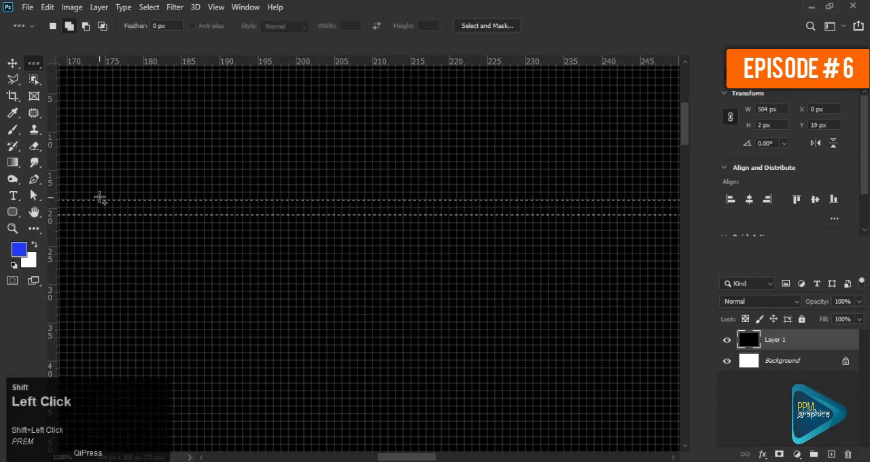
pyautogui.keyDown('shift'); pyautogui.click(100, 197); pyautogui.keyUp('shift')
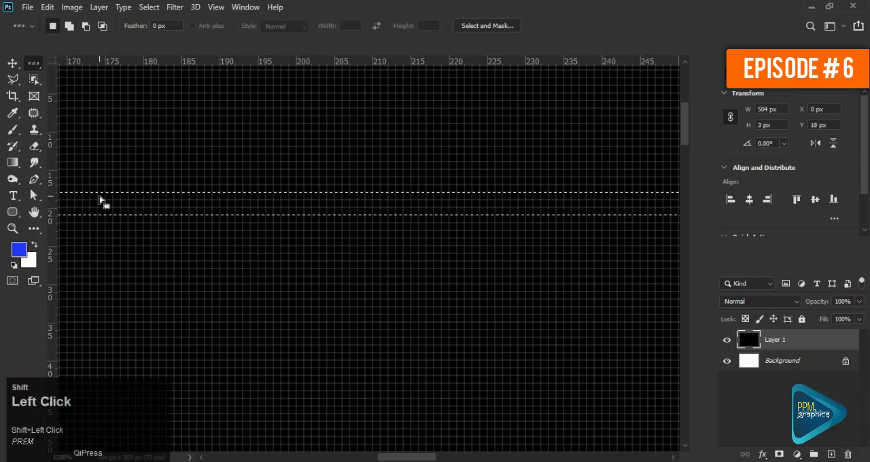
# - Feather the three-row selection by 1 pixel, fill it with the blue foreground colour and deselect it
pyautogui.rightClick(183, 205)
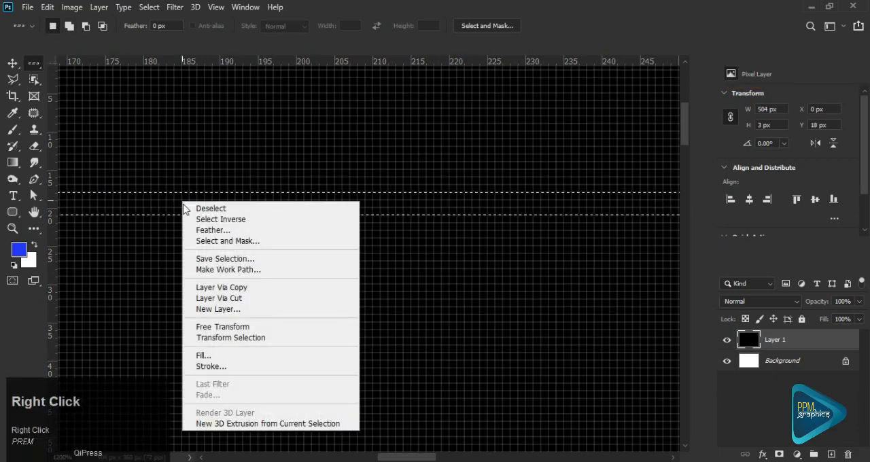
pyautogui.click(229, 236)
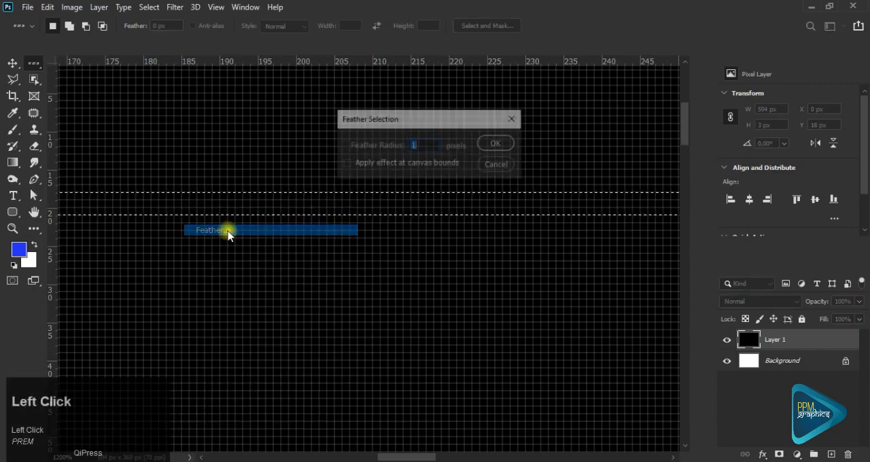
pyautogui.moveTo(416, 145); pyautogui.dragTo(407, 145)
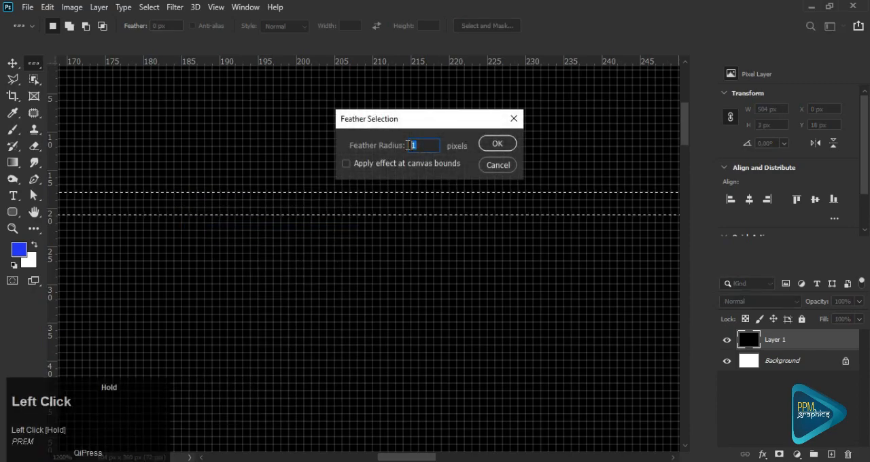
pyautogui.click(500, 149)
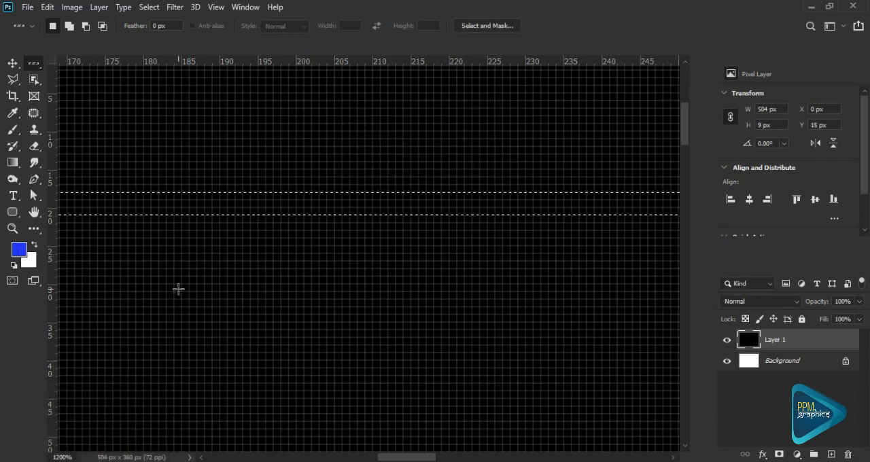
pyautogui.hotkey('alt', 'BackSpace')
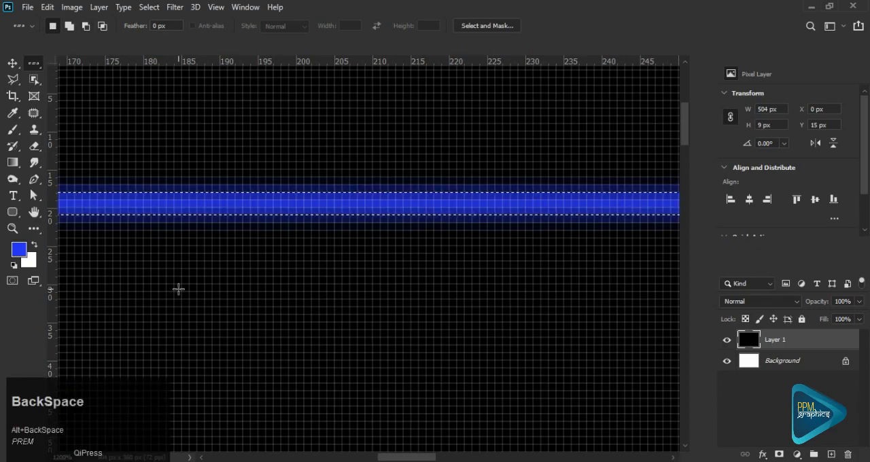
pyautogui.hotkey('ctrl', 'd')
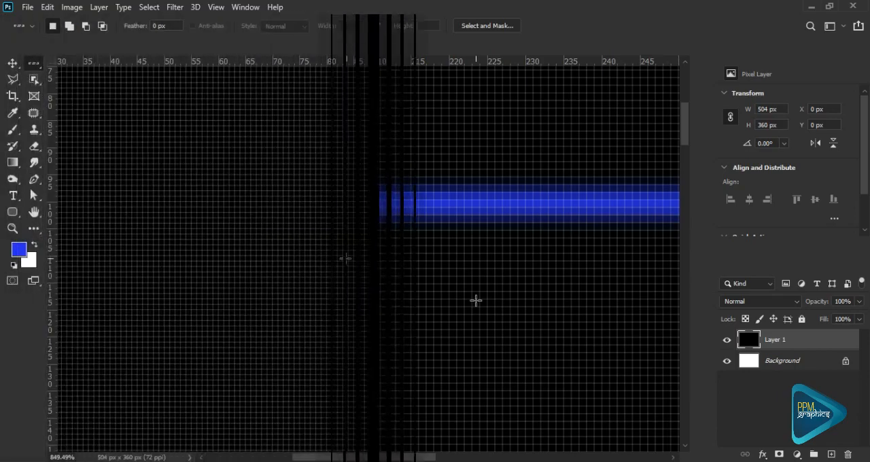
# - Select a single pixel column at X 44 px on Layer 1 with the Single Column Marquee tool
pyautogui.click(35, 64)
pyautogui.moveTo(37, 66); pyautogui.dragTo(135, 102)
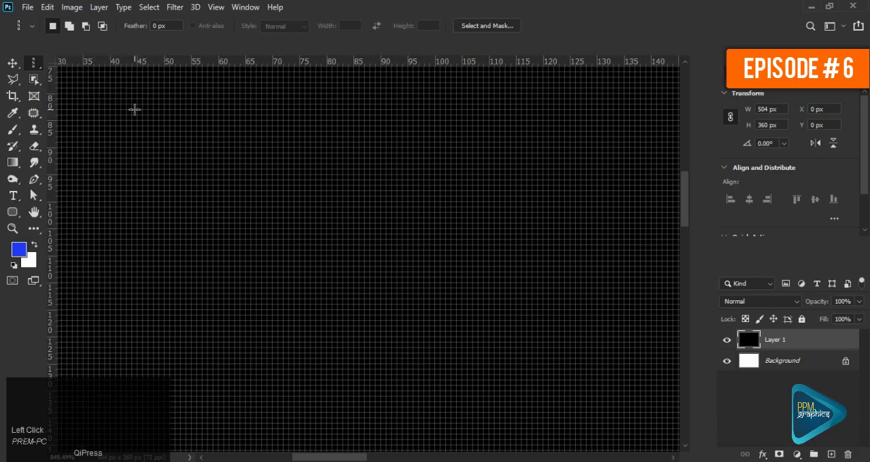
pyautogui.click(134, 109)
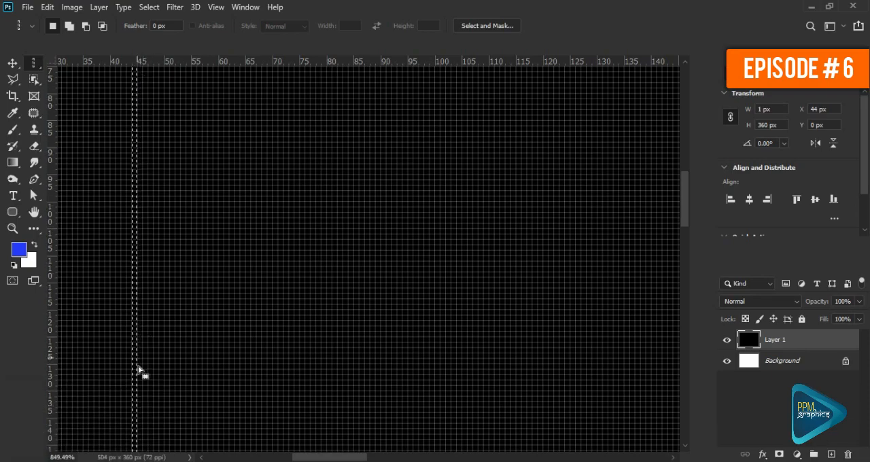
# - Add several separate pixel columns to the right of the selected column, extending the selection to 14 px overall width
pyautogui.keyDown('shift'); pyautogui.click(152, 87); pyautogui.keyUp('shift')
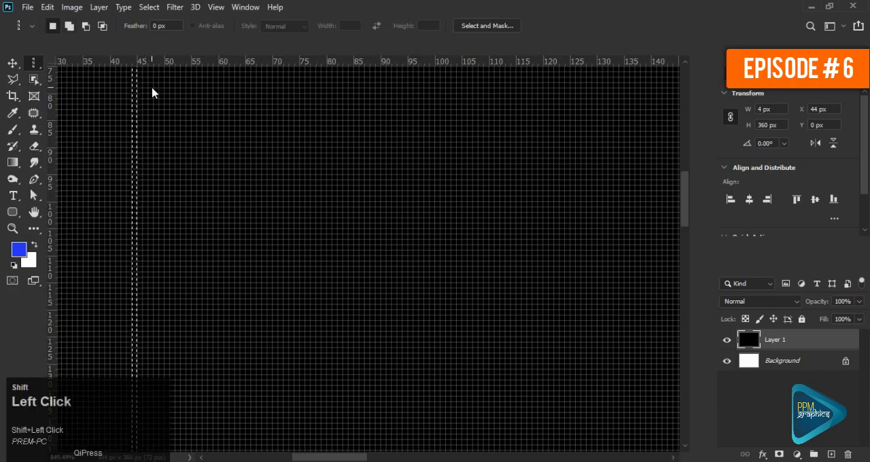
pyautogui.keyDown('shift'); pyautogui.click(178, 91); pyautogui.keyUp('shift')
pyautogui.keyDown('shift'); pyautogui.click(190, 91); pyautogui.keyUp('shift')
pyautogui.keyDown('shift'); pyautogui.click(205, 92); pyautogui.keyUp('shift')
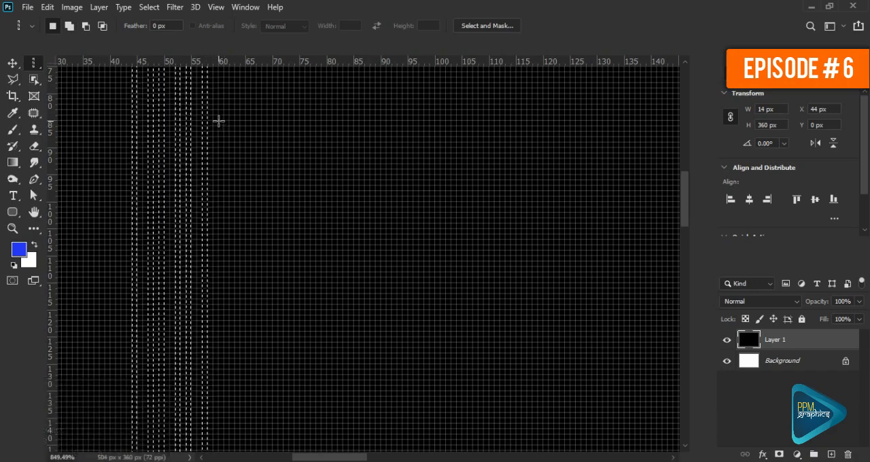
# - Subtract pixel columns from the selection, keeping only those at about X 44, 47 and 54 px
pyautogui.keyDown('alt'); pyautogui.click(204, 122); pyautogui.keyUp('alt')
pyautogui.keyDown('alt'); pyautogui.click(193, 129); pyautogui.keyUp('alt')
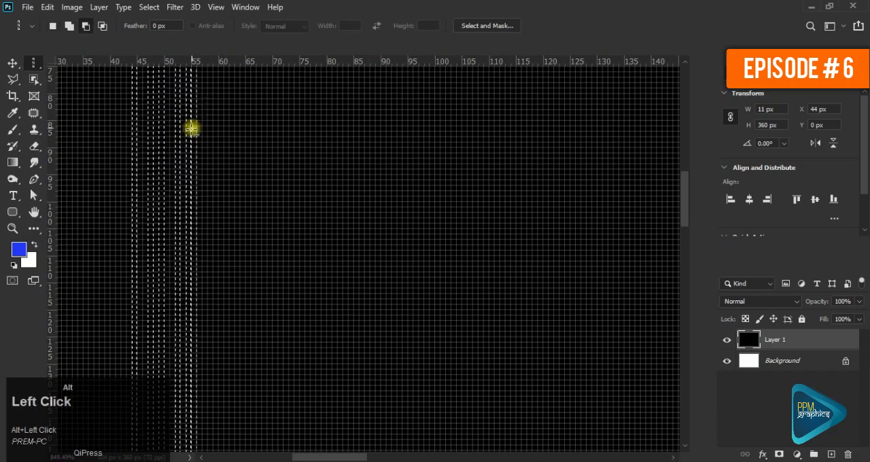
pyautogui.keyDown('alt'); pyautogui.click(180, 137); pyautogui.keyUp('alt')
pyautogui.keyDown('alt'); pyautogui.click(161, 142); pyautogui.keyUp('alt')
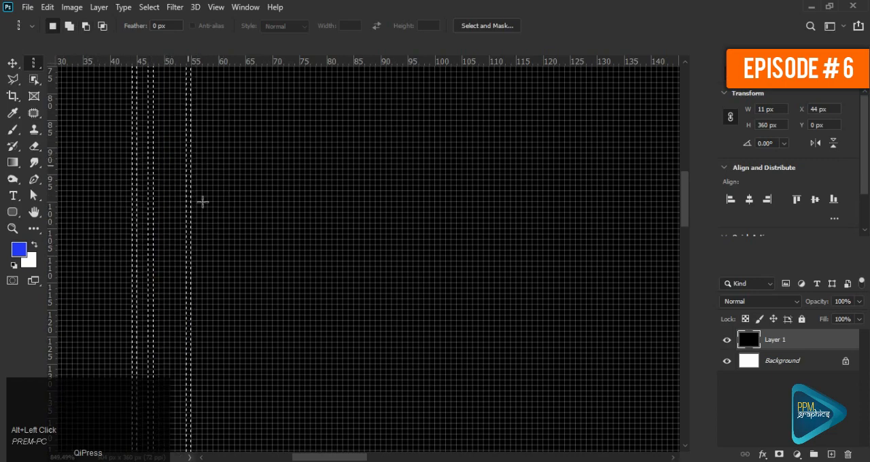
# - Fill the selected pixel columns with the blue foreground colour and undo the fill
pyautogui.hotkey('alt', 'BackSpace')
pyautogui.press('ctrl')
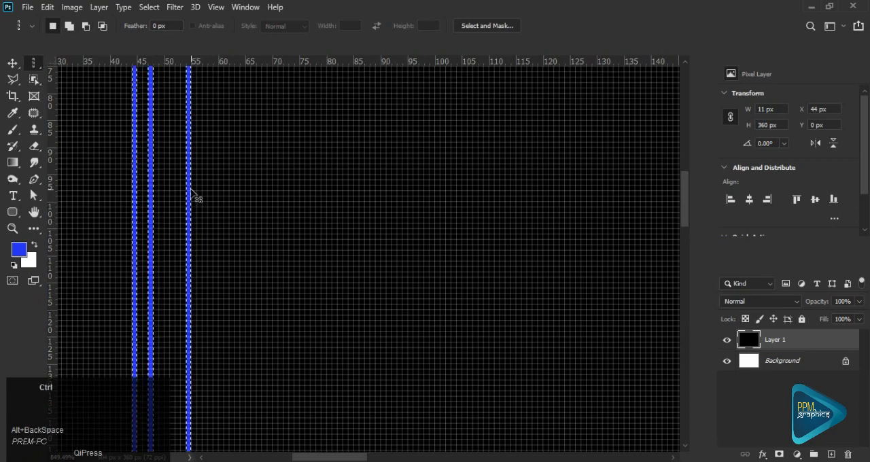
pyautogui.hotkey('ctrl', 'z')
# - Stroke the selected pixel columns with a 2 px blue outline outside the selection and undo the stroke
pyautogui.rightClick(175, 164)
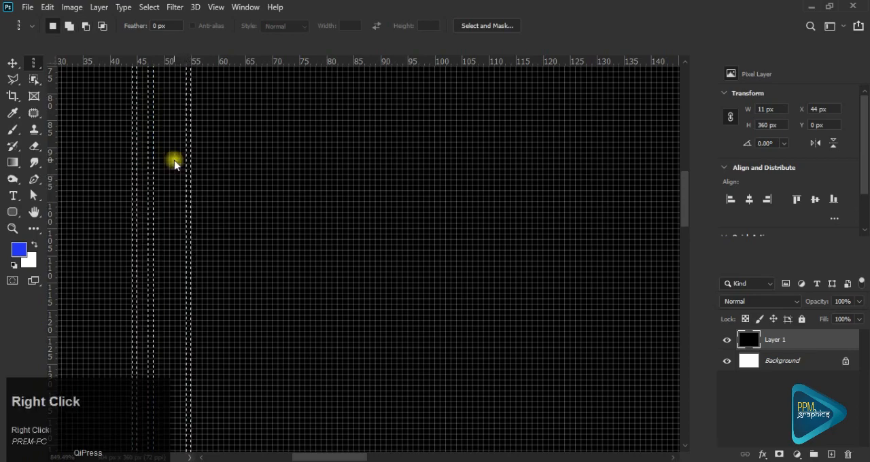
pyautogui.click(220, 329)
pyautogui.click(520, 103)
pyautogui.hotkey('ctrl', 'z')
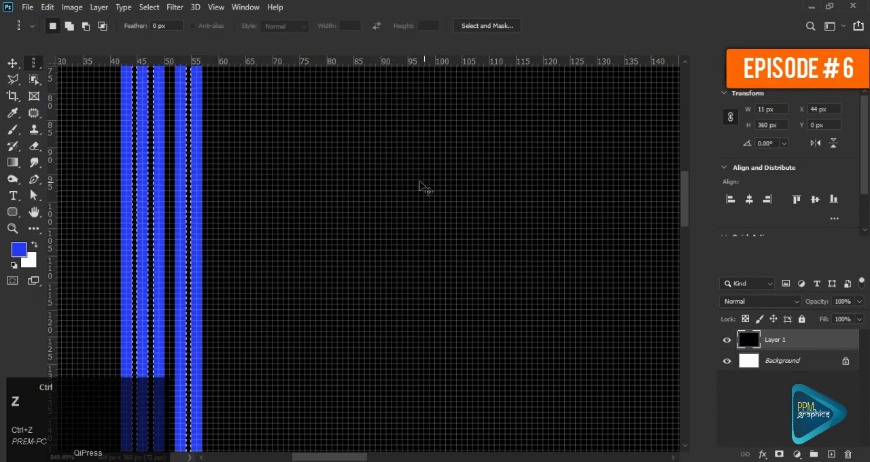
# - Add the two pixel columns directly right of the rightmost selected column, making that strip 3 px wide
pyautogui.keyDown('shift'); pyautogui.click(191, 168); pyautogui.keyUp('shift')
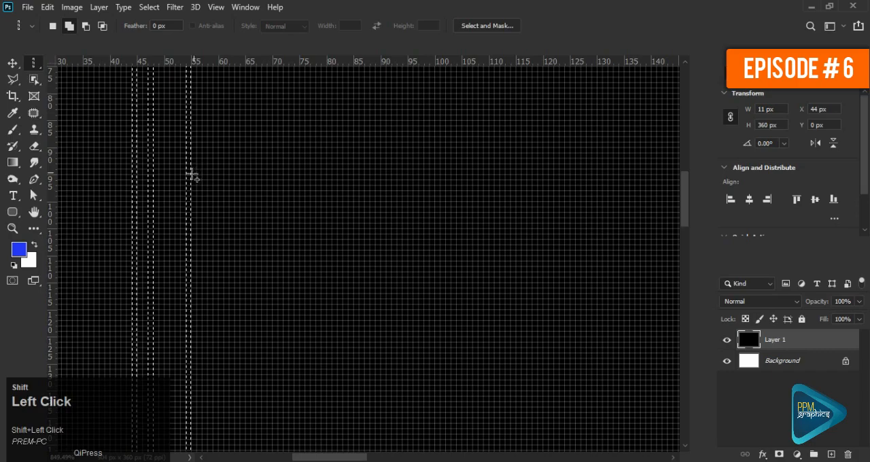
pyautogui.keyDown('shift'); pyautogui.click(200, 183); pyautogui.keyUp('shift')
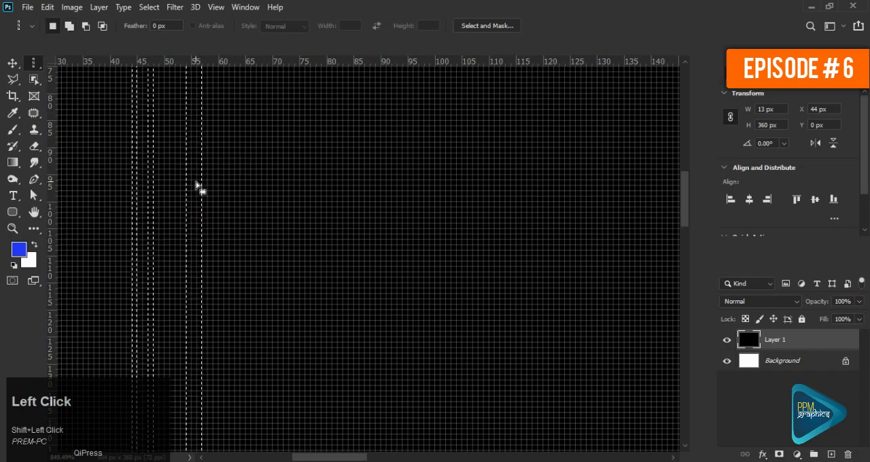
# - Feather the column selection with a radius of 1 pixel and fill it with the blue foreground colour
pyautogui.rightClick(196, 182)
pyautogui.click(224, 209)
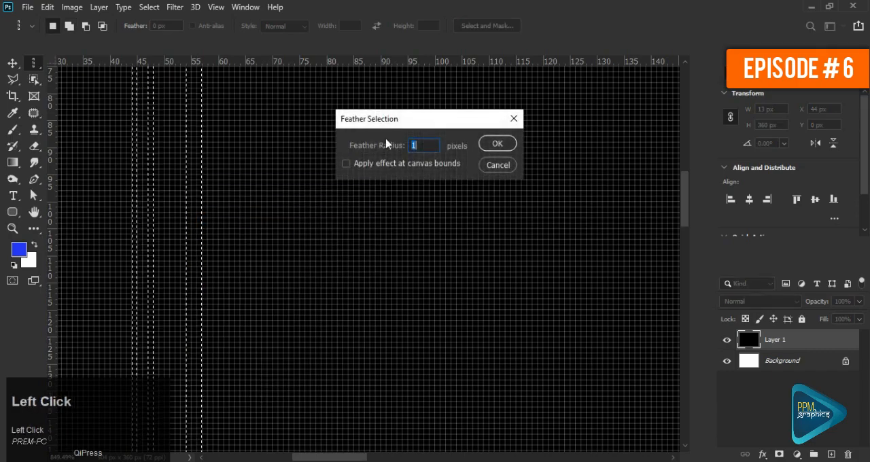
pyautogui.click(498, 144)
pyautogui.hotkey('alt', 'BackSpace')
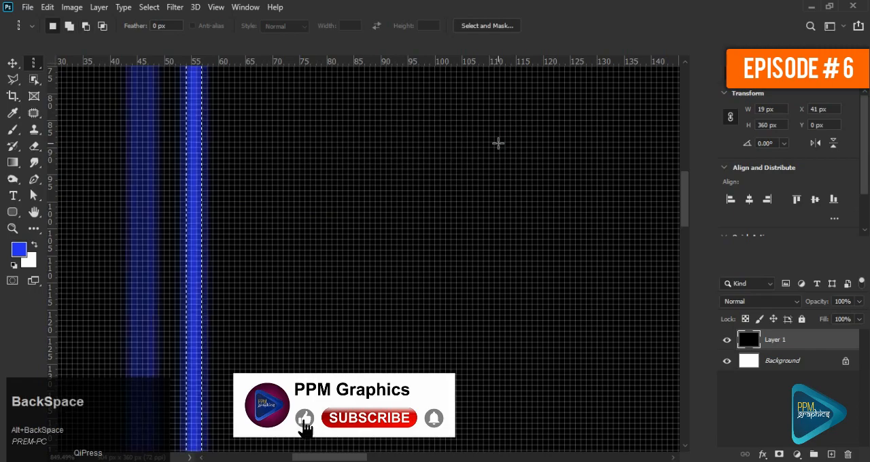